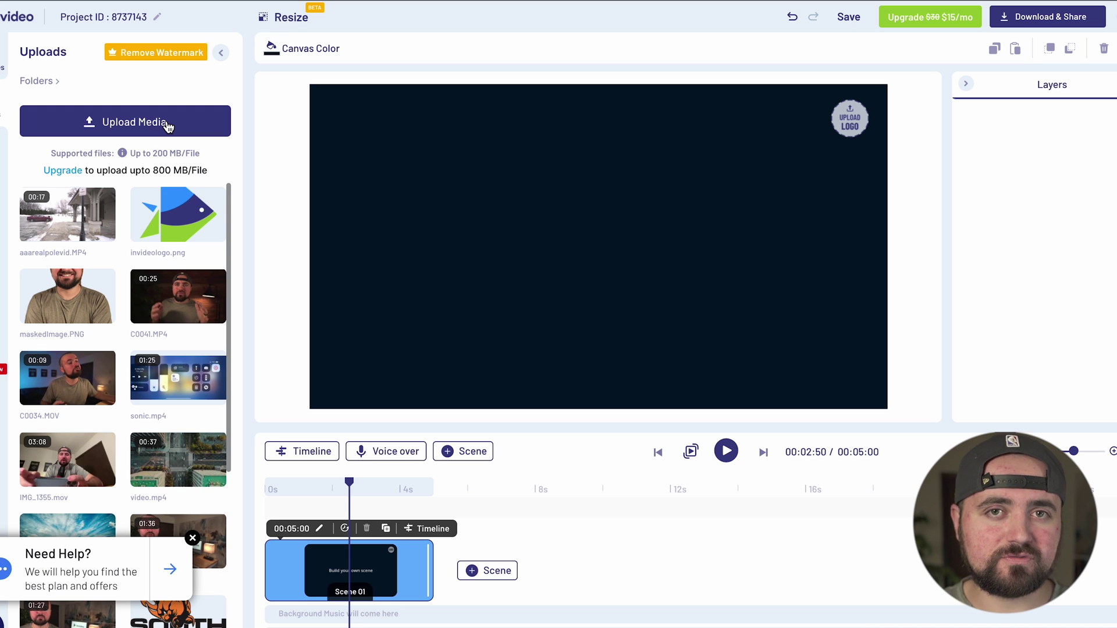
- Add aaarealpolevid.MP4 to Scene 01, trimmed to 00:09:49–00:15:47 (5.98 seconds)
mouse_move(28, 222)
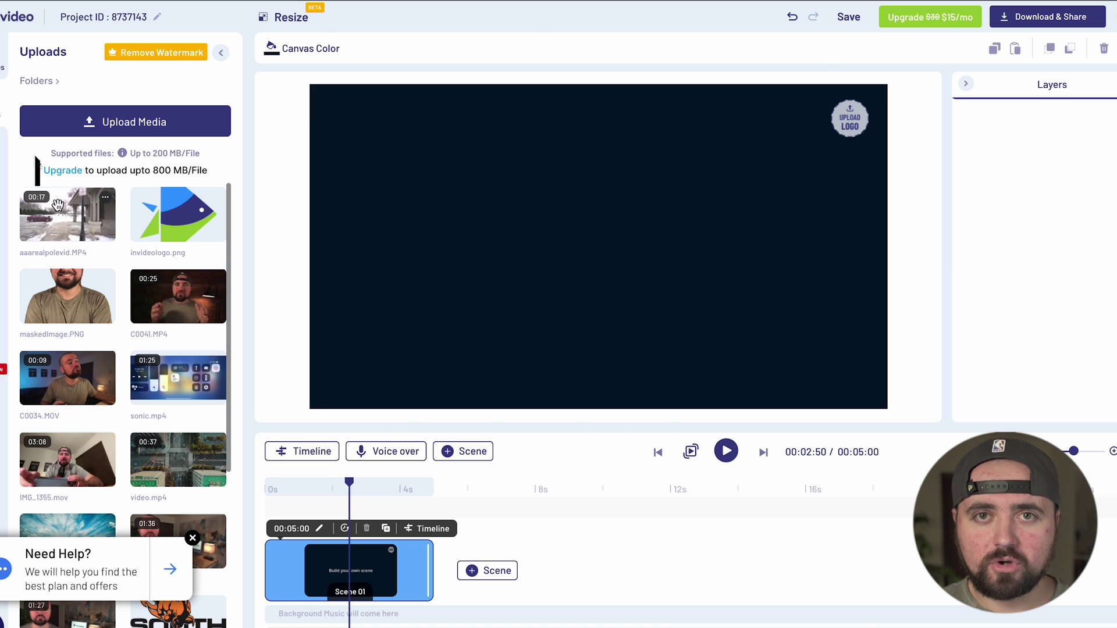
click(63, 225)
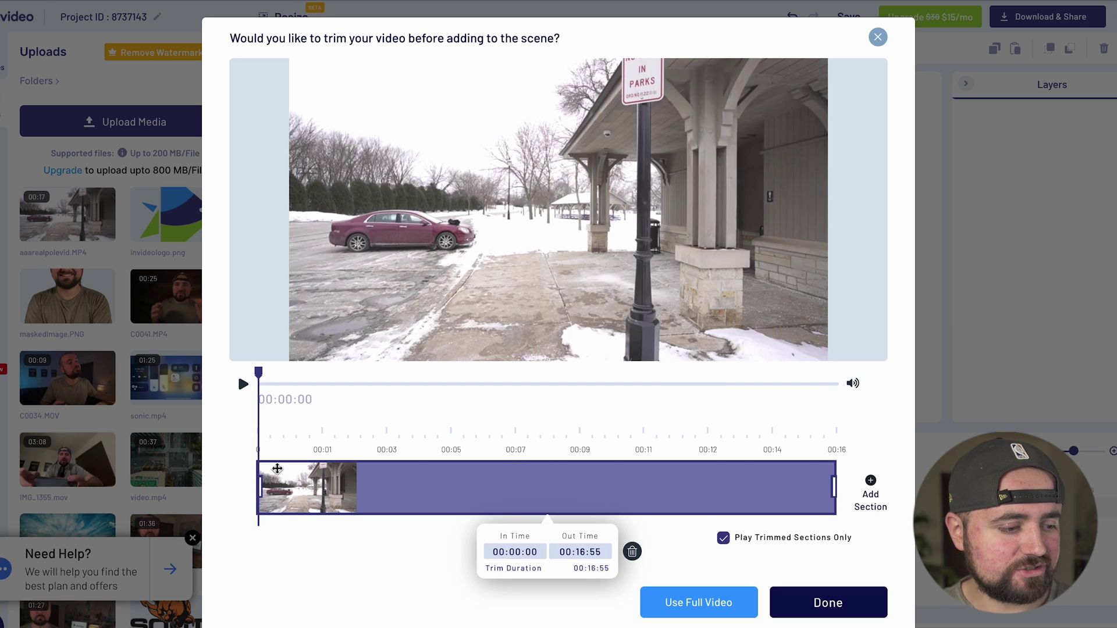
drag(260, 489, 590, 509)
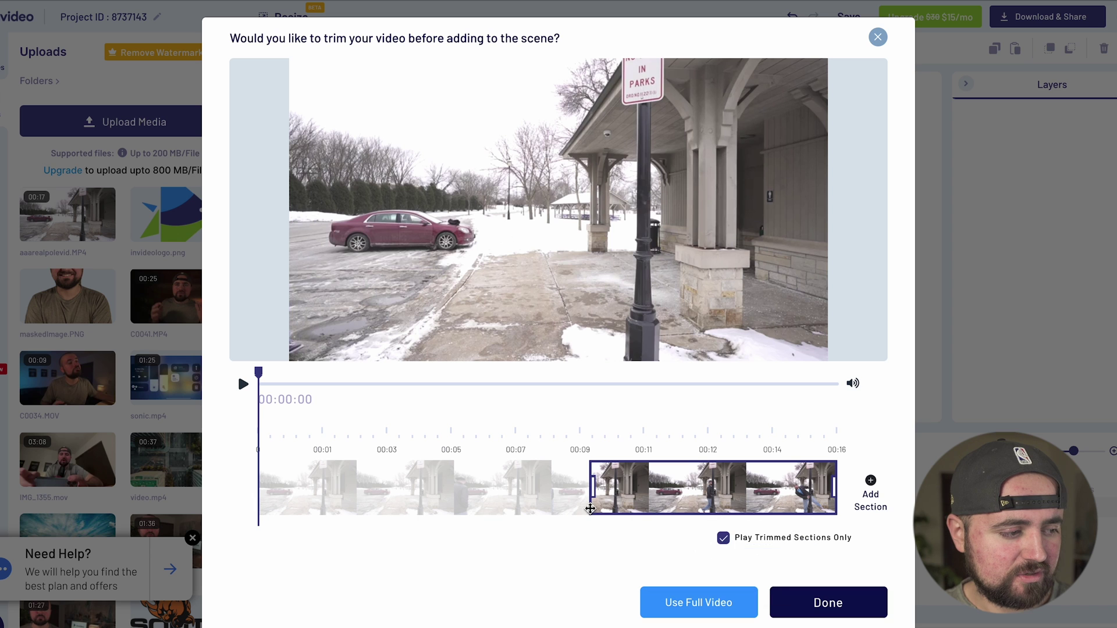
click(833, 477)
drag(833, 479, 800, 490)
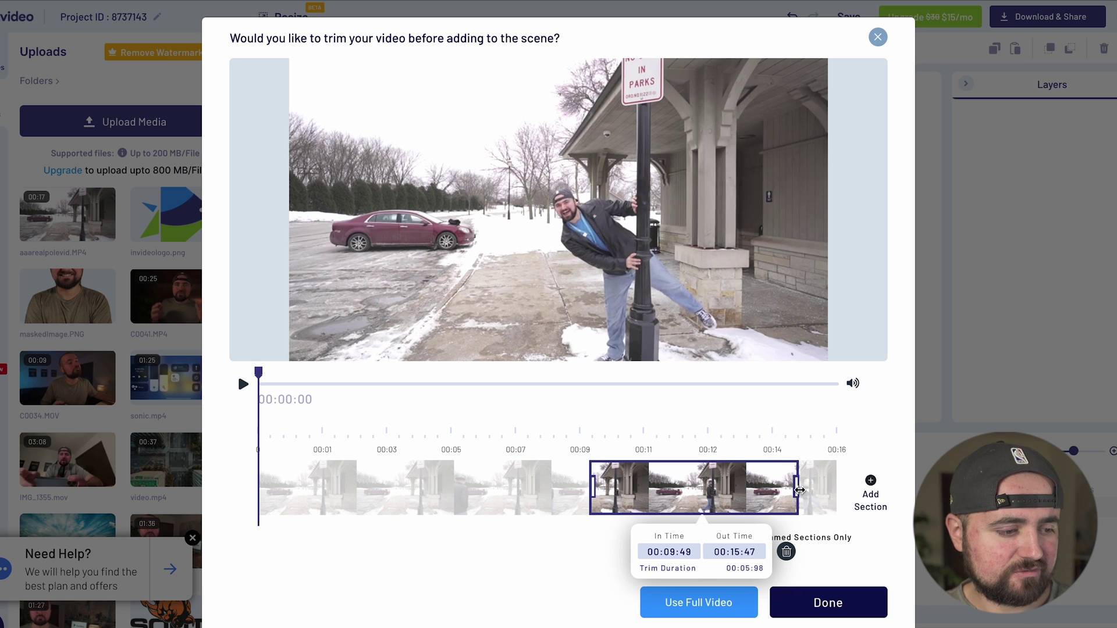
click(817, 615)
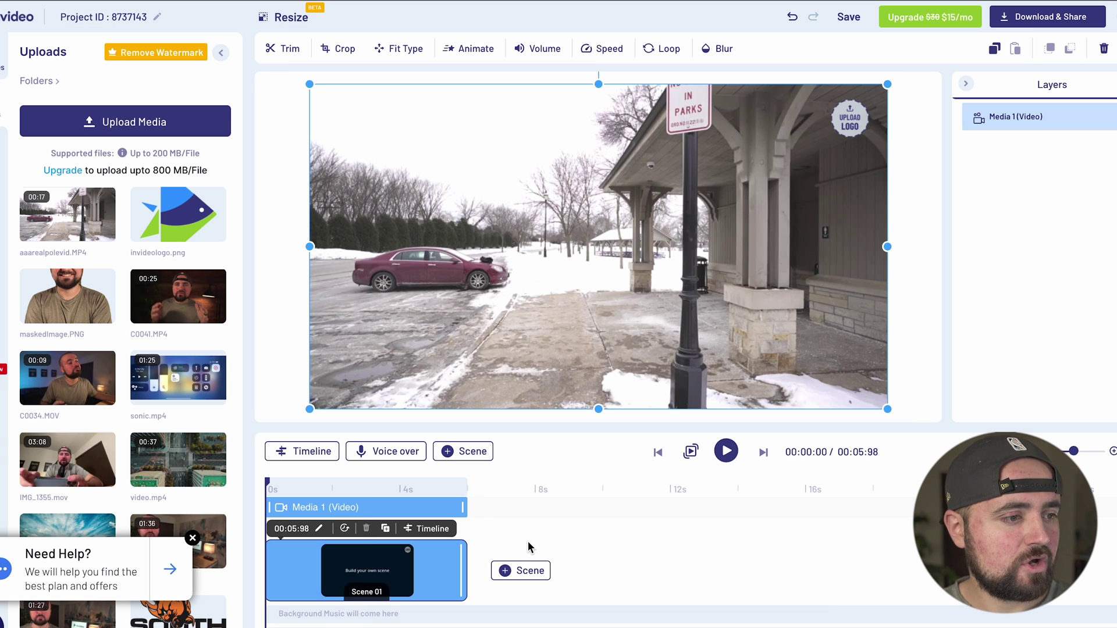
click(302, 453)
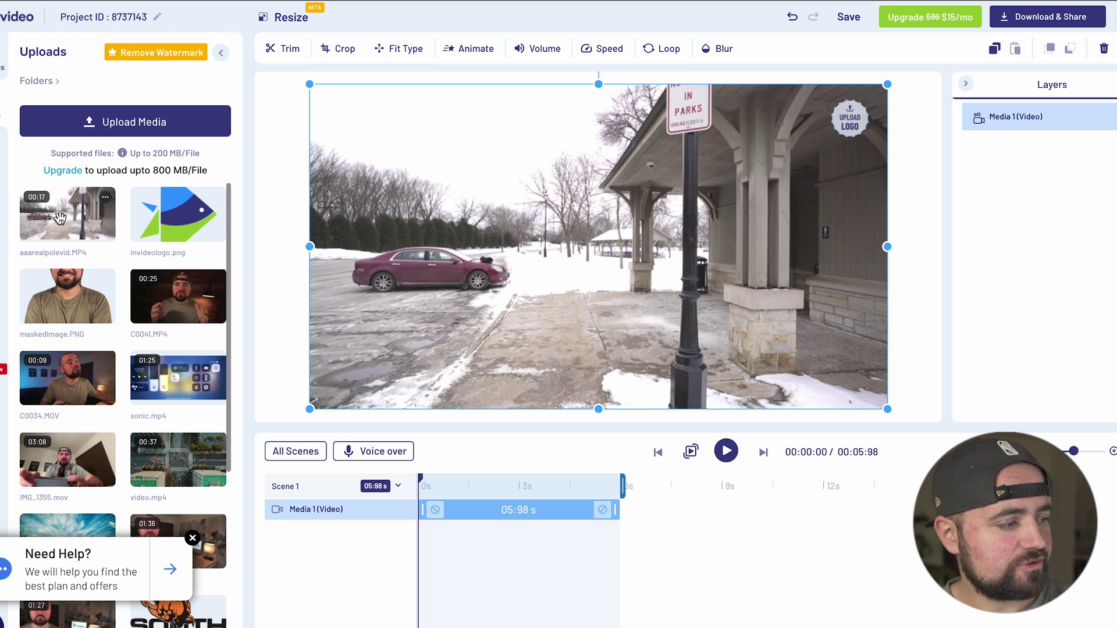
- Layer a second aaarealpolevid.MP4 copy over Media 1, trimmed to 00:00:00–00:06:09
drag(76, 226, 458, 536)
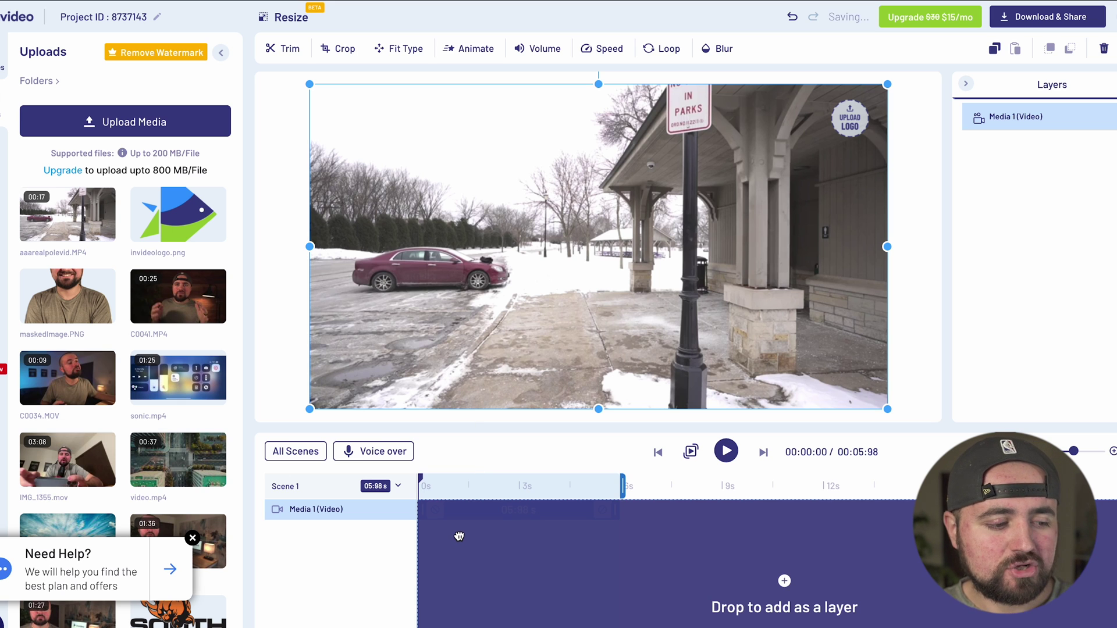
drag(459, 536, 457, 535)
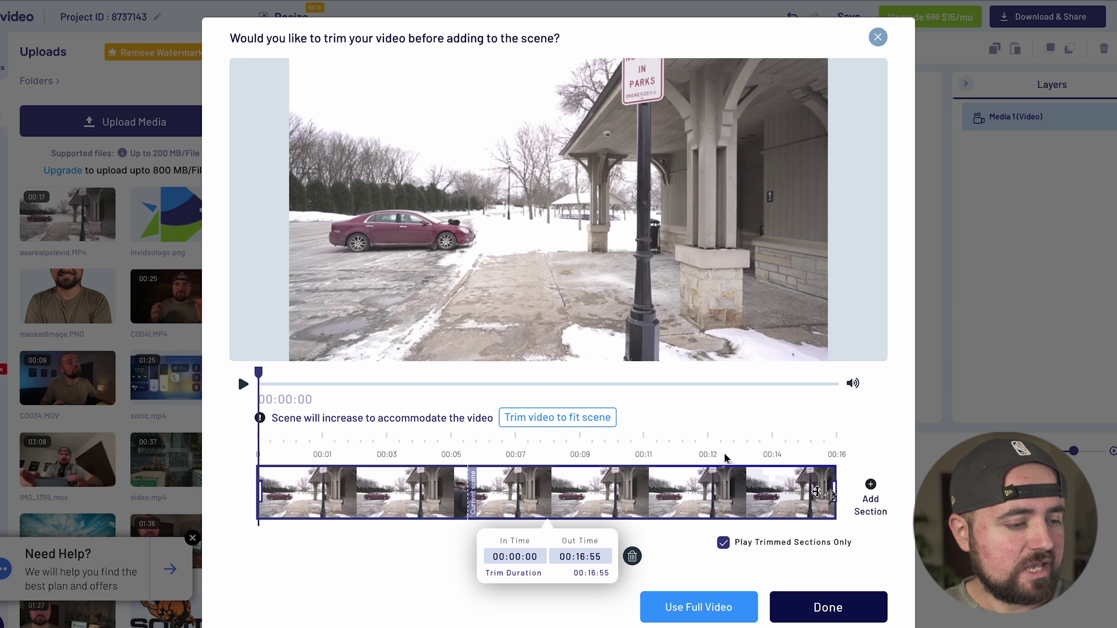
drag(834, 494, 470, 493)
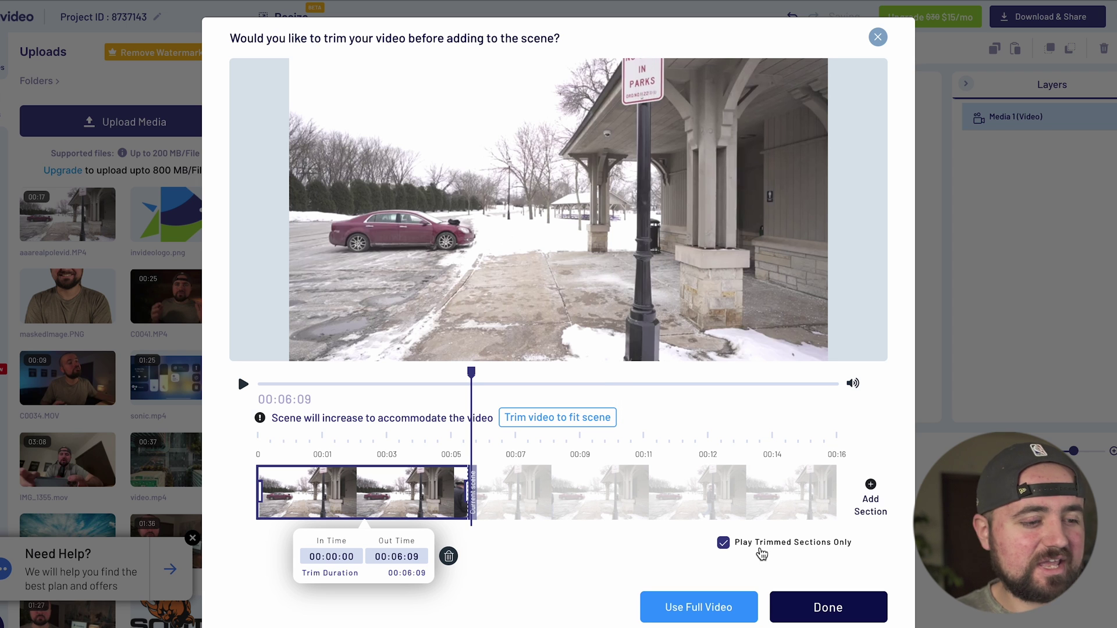
click(828, 607)
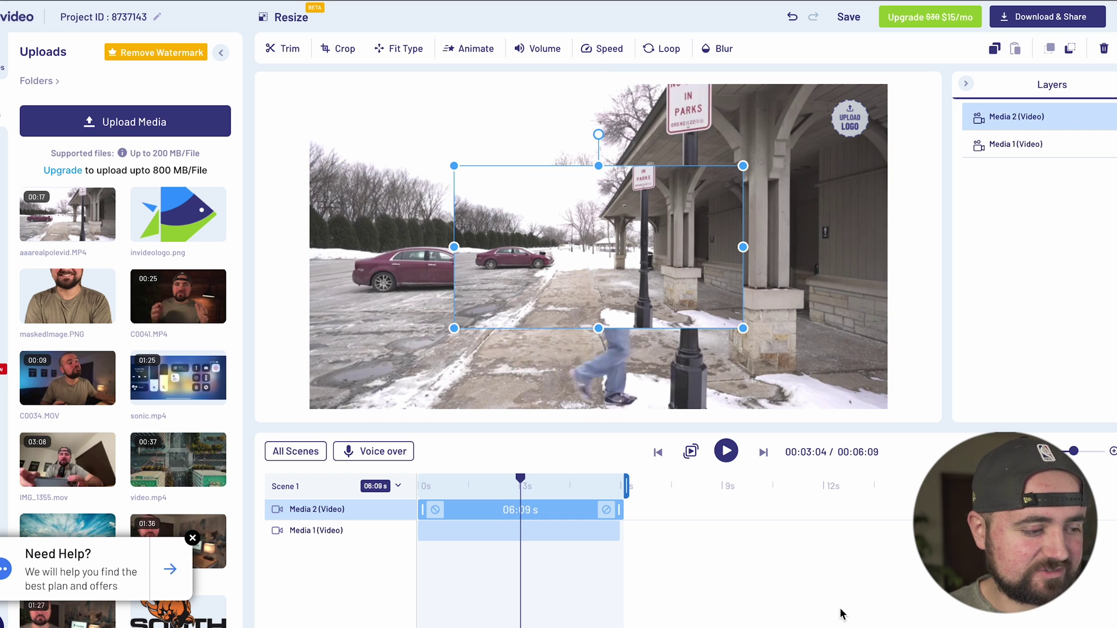
- Stretch Media 2 by its corners to fill the whole canvas, covering Media 1
drag(454, 166, 300, 100)
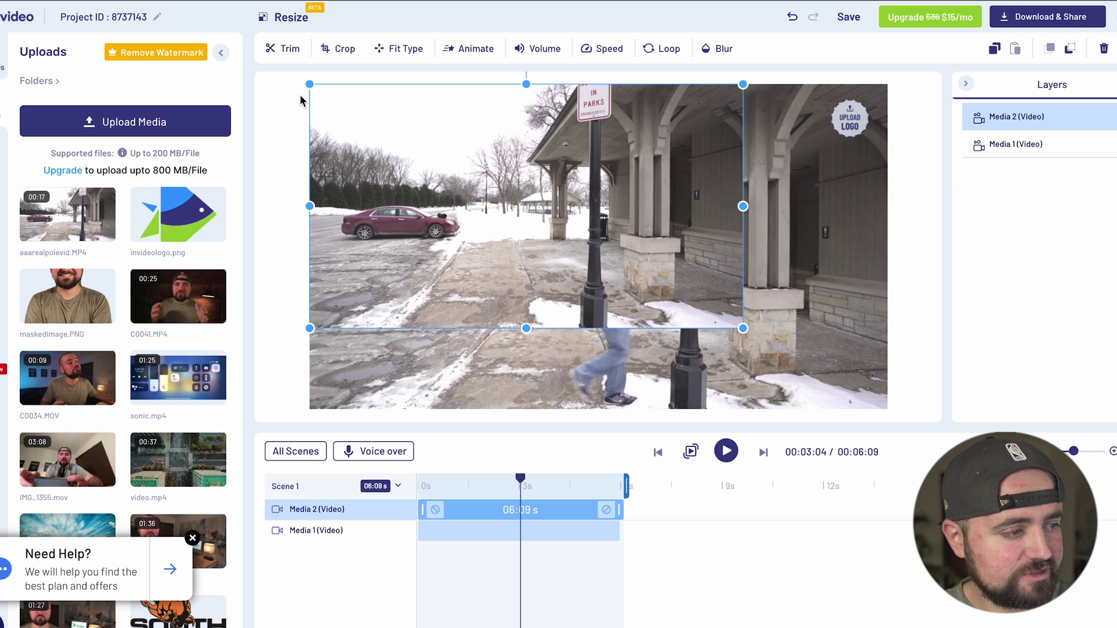
drag(742, 328, 887, 409)
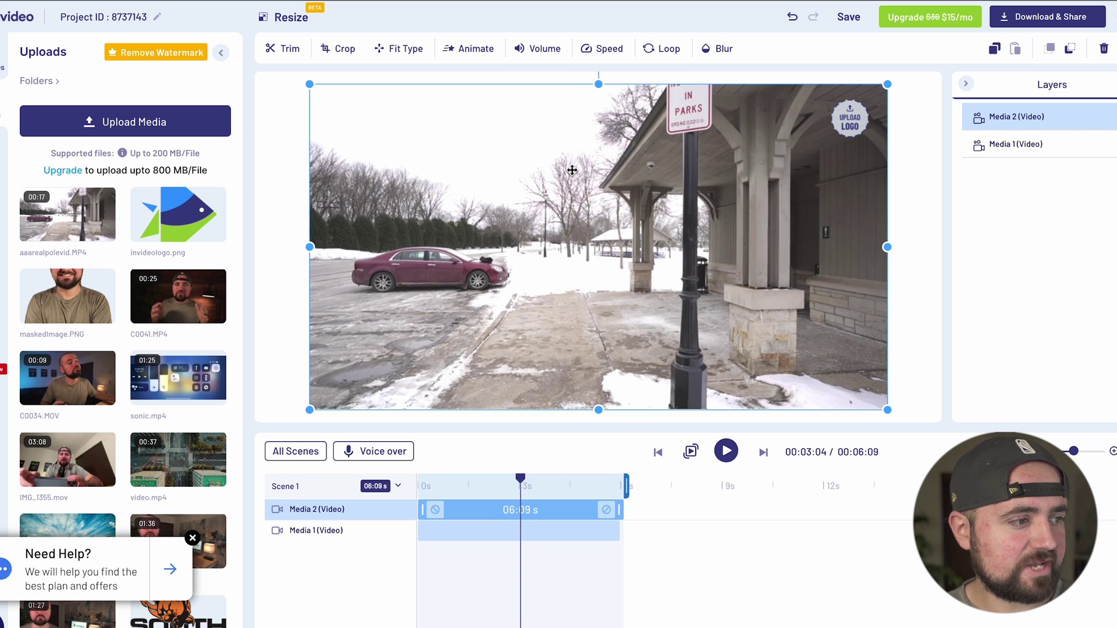
click(345, 49)
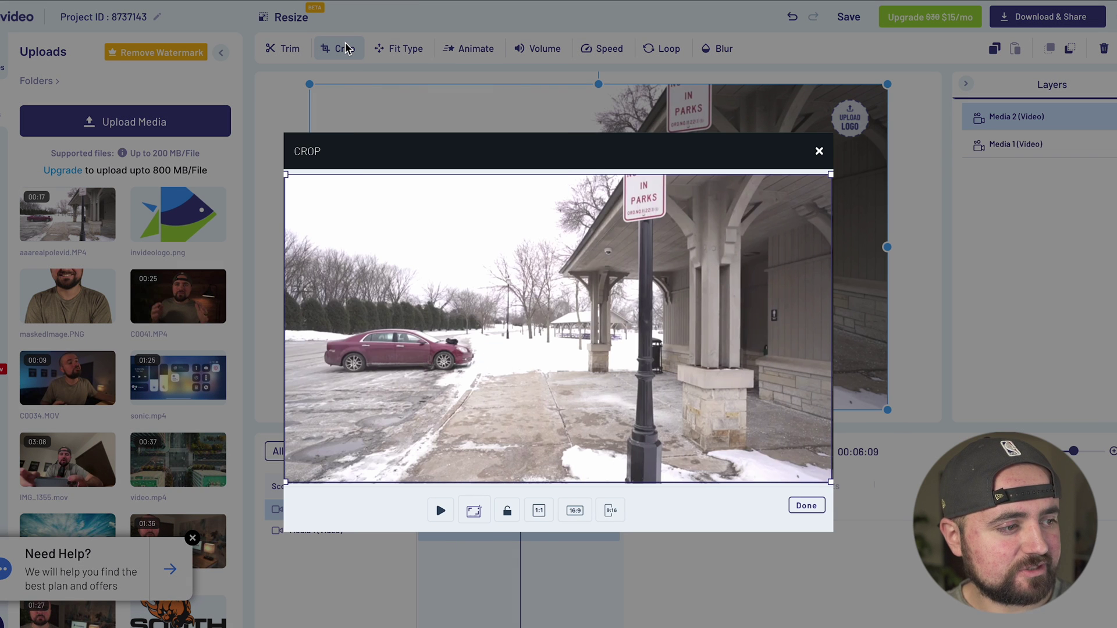
- Crop Media 2 with a free ratio to its right-hand pillar section, then slide it right
click(508, 518)
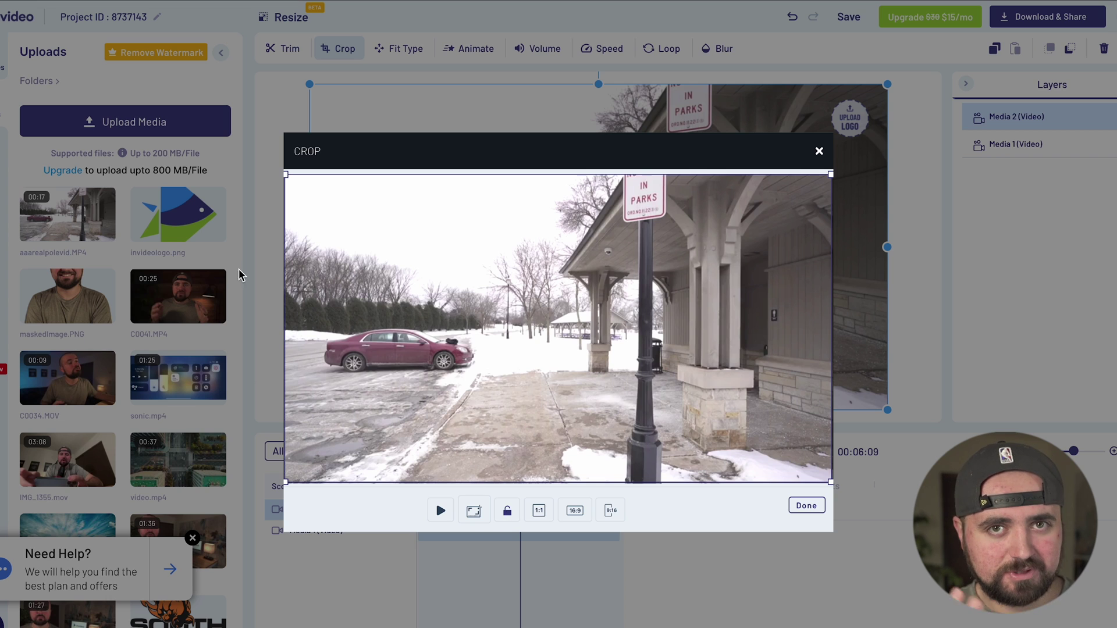
drag(287, 297, 653, 351)
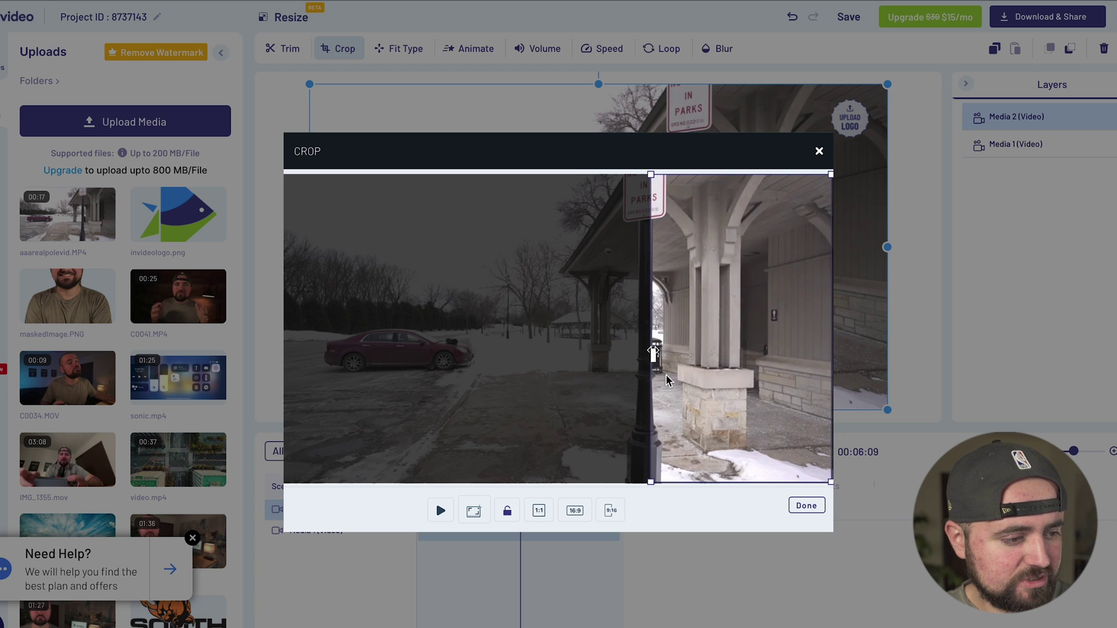
click(806, 505)
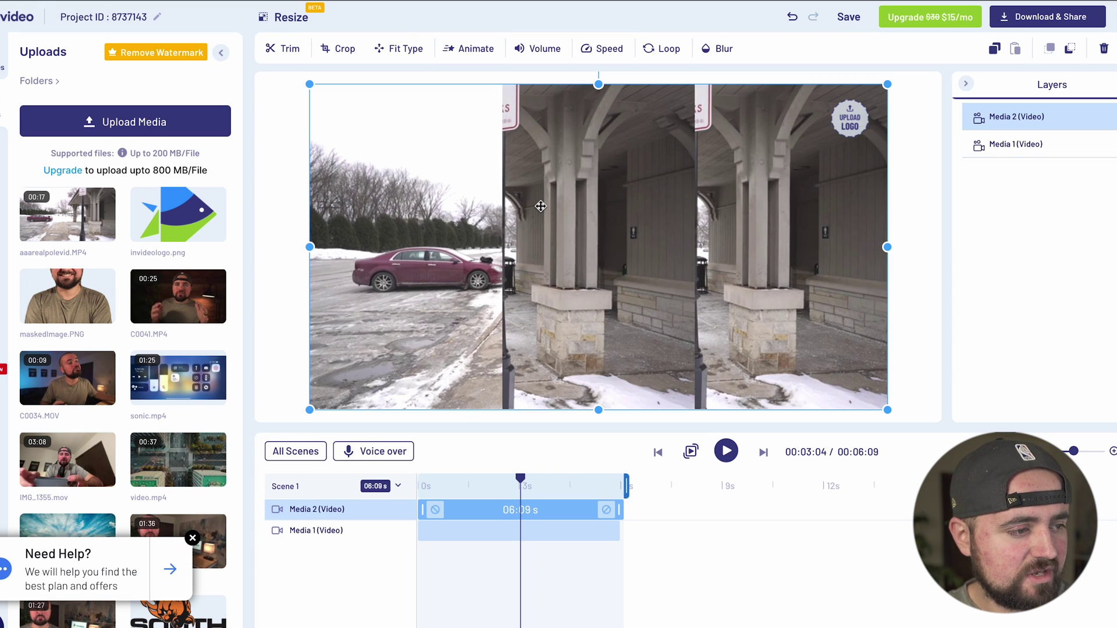
drag(570, 270, 767, 266)
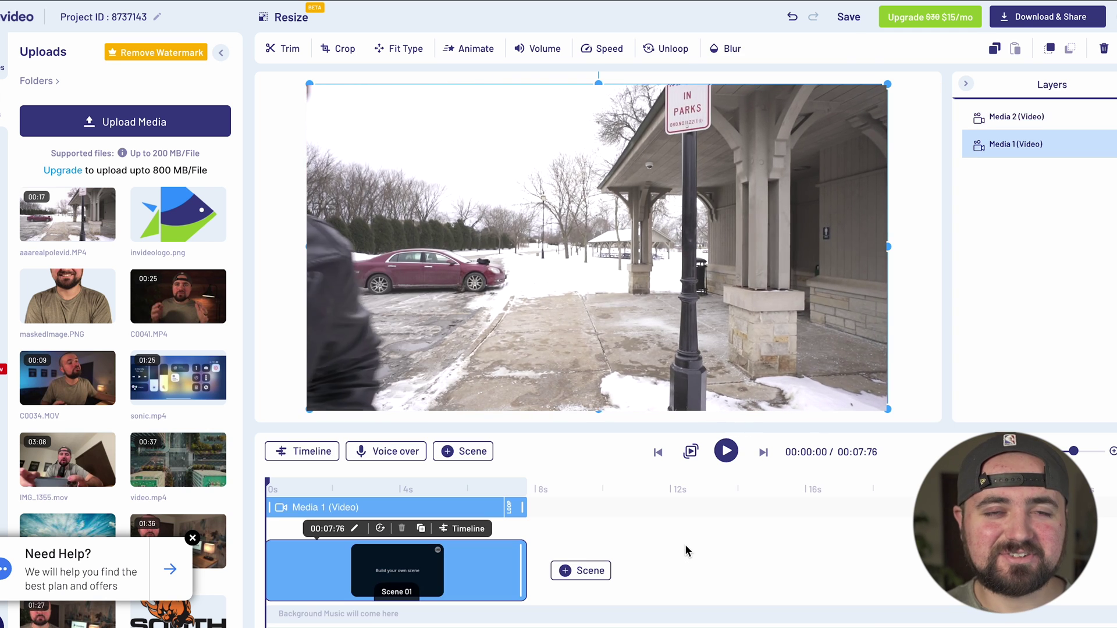
- Play and stop a preview of the layered parking-lot clips
key(space)
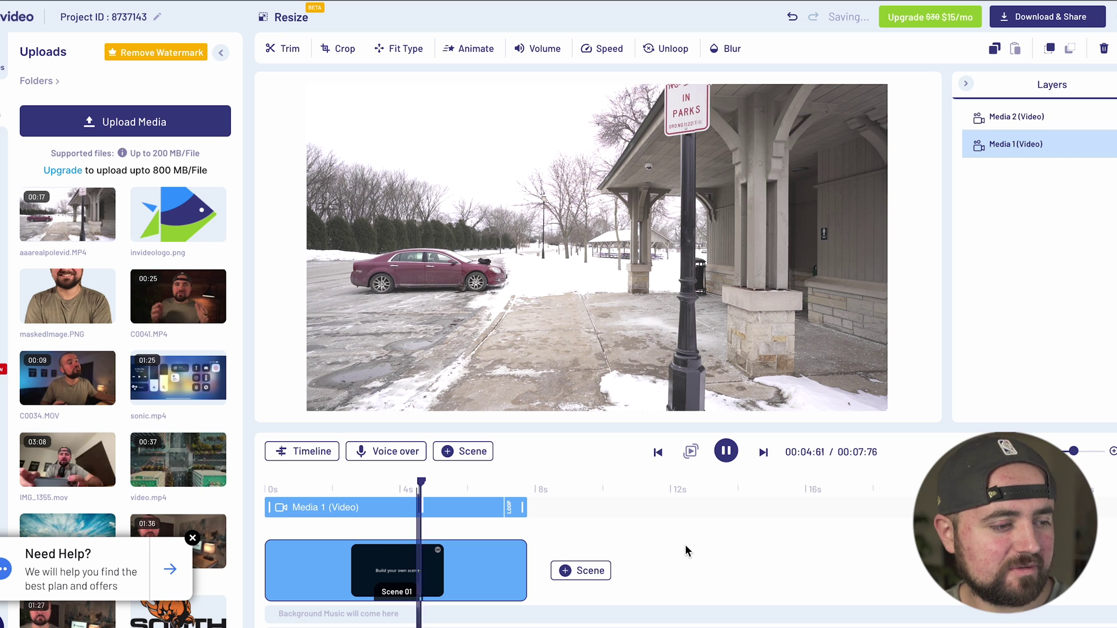
key(space)
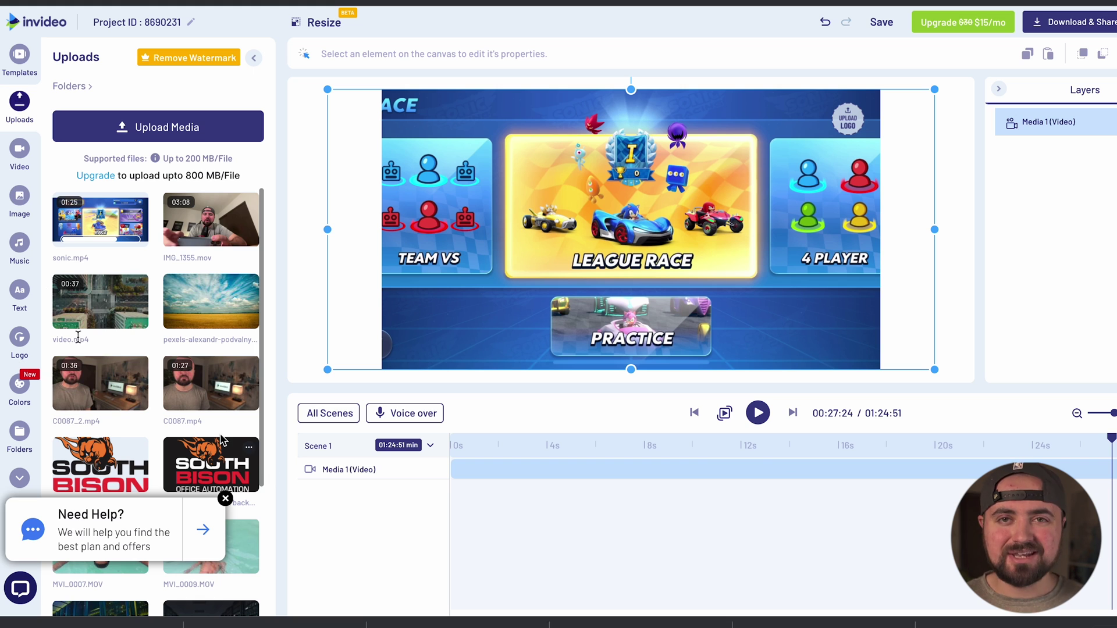
- Add the cloud-shaped mask from the Masks collection over the gameplay video
click(19, 475)
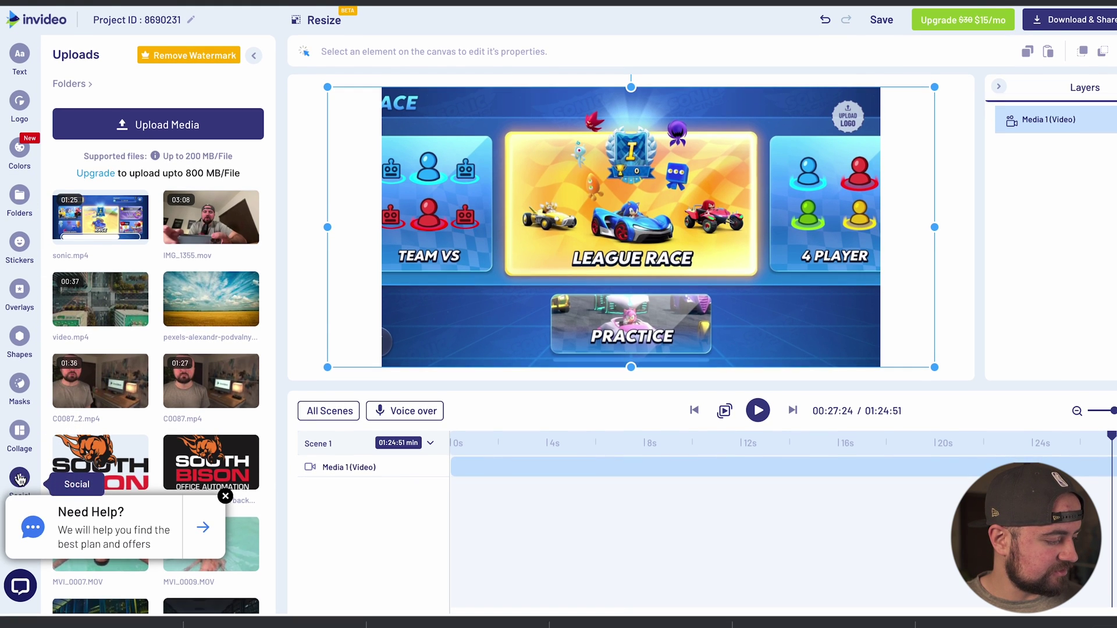
click(22, 384)
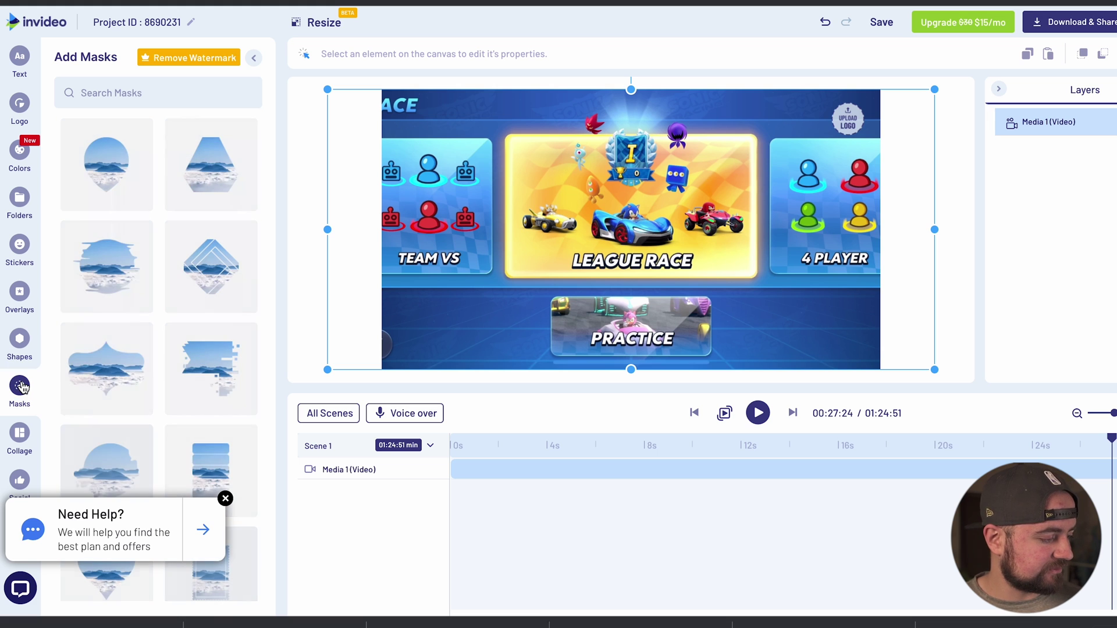
click(119, 262)
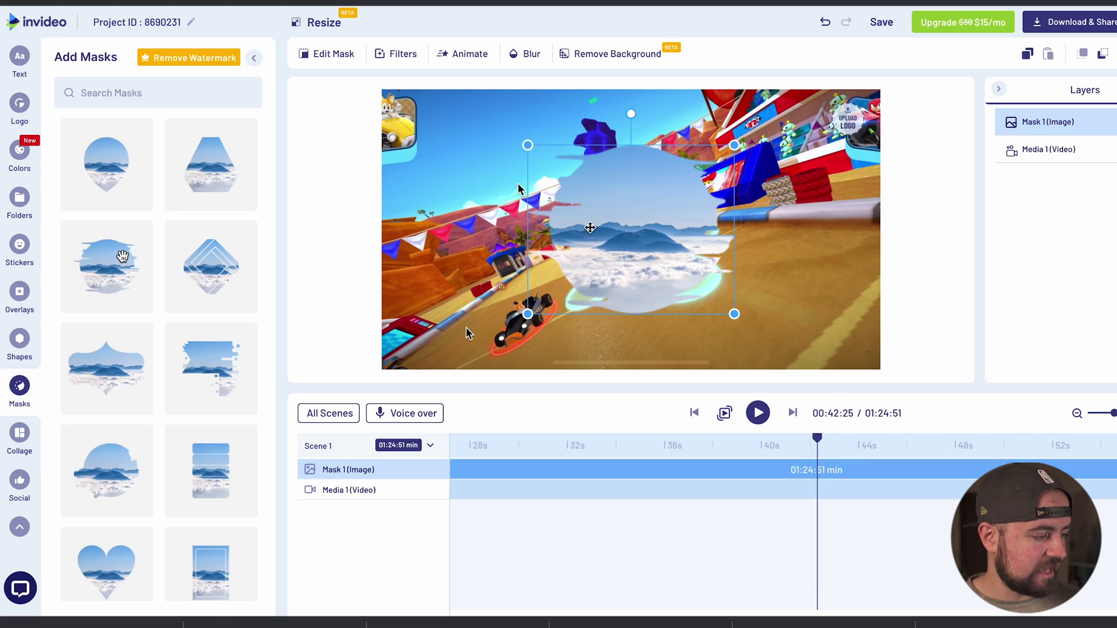
- Shrink the cloud mask and place it in the frame's lower-right corner
click(640, 490)
scroll(616, 490, down, 5)
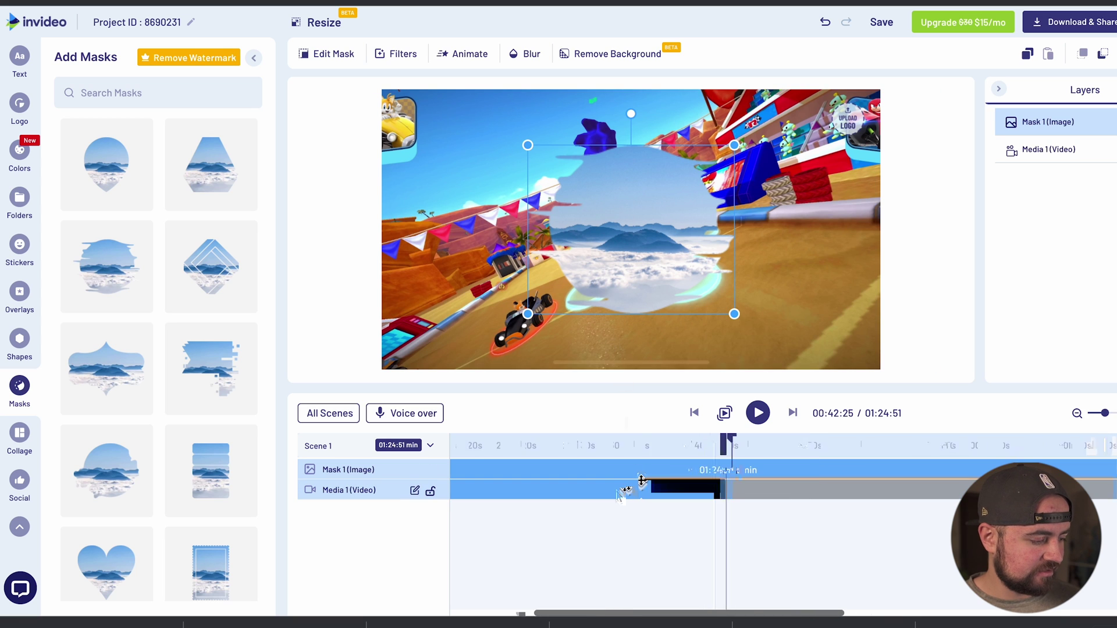
click(600, 277)
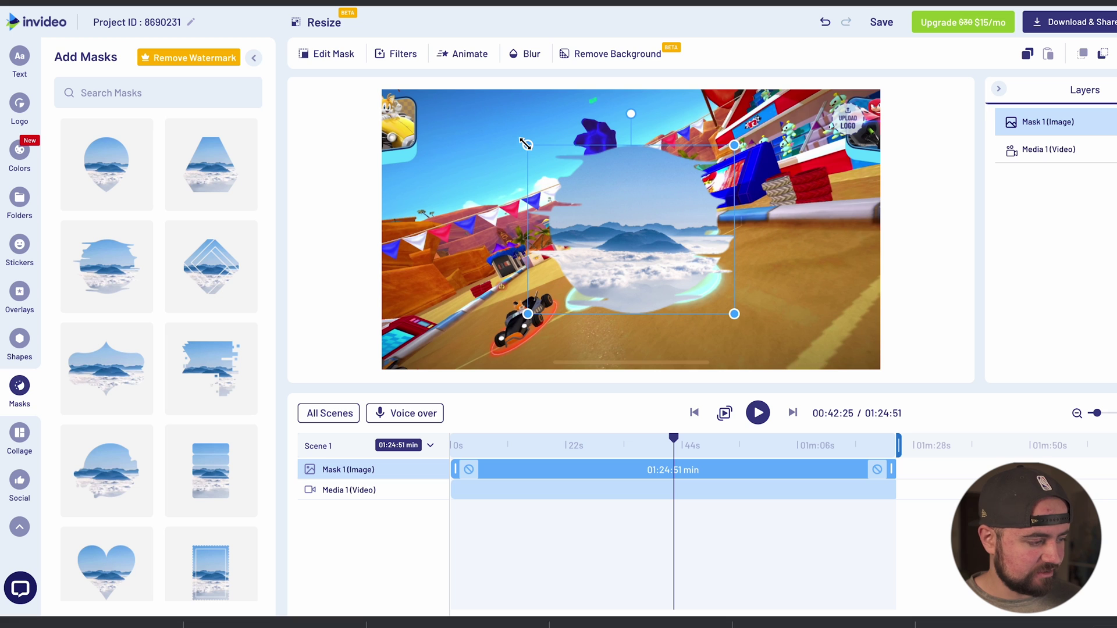
drag(527, 146, 619, 215)
drag(655, 264, 795, 317)
scroll(3, 171, up, 1)
scroll(3, 170, up, 3)
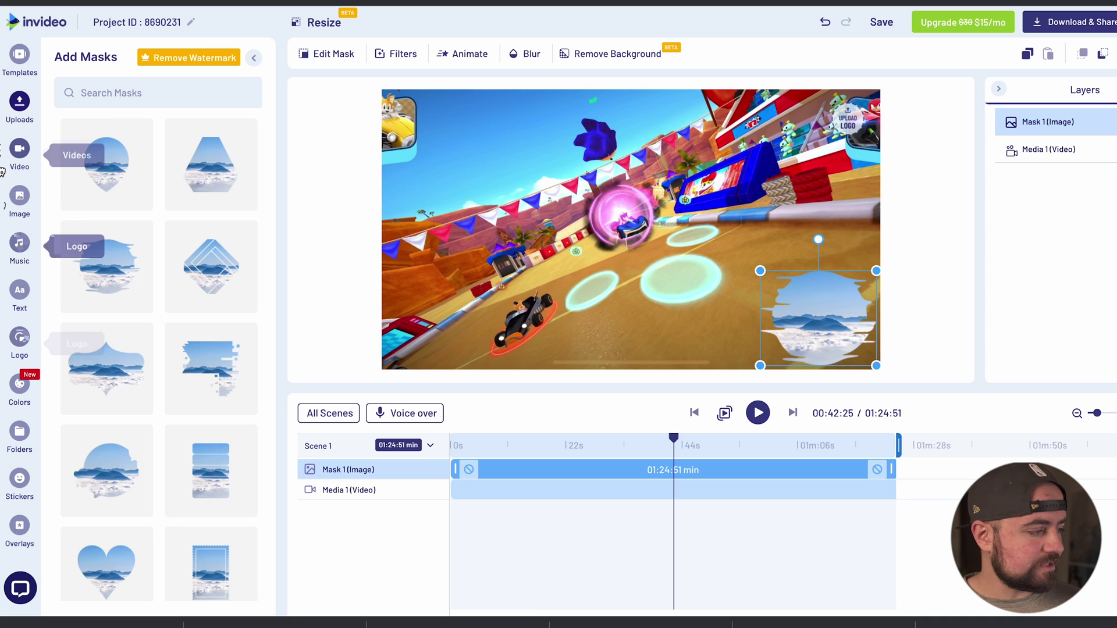
click(17, 124)
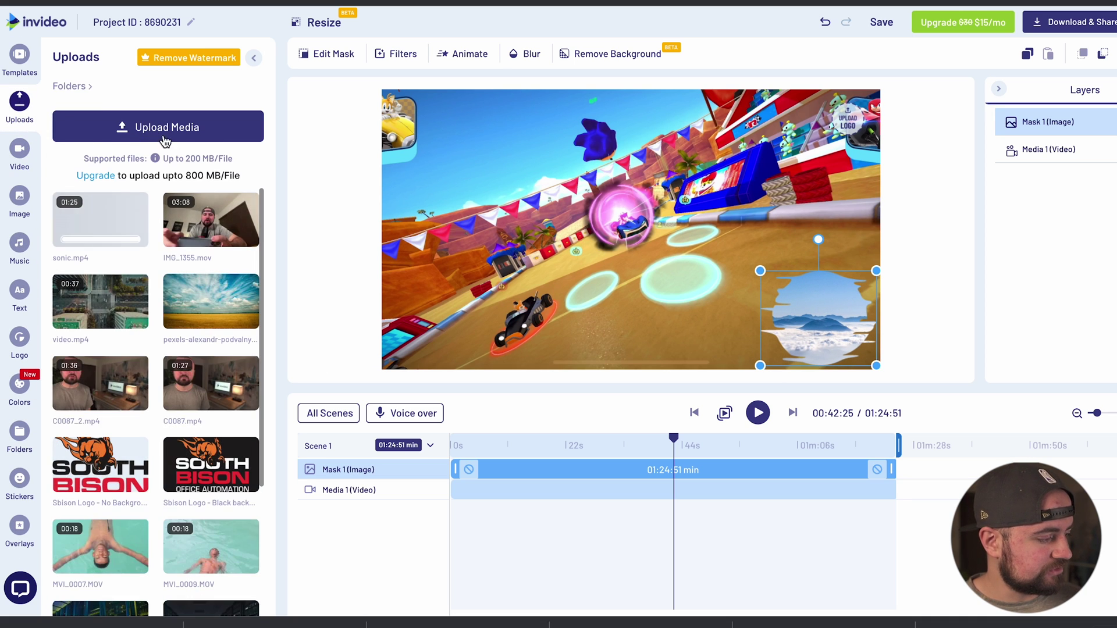
- Fill the cloud mask with the full, untrimmed IMG_1355.mov facecam clip
click(247, 157)
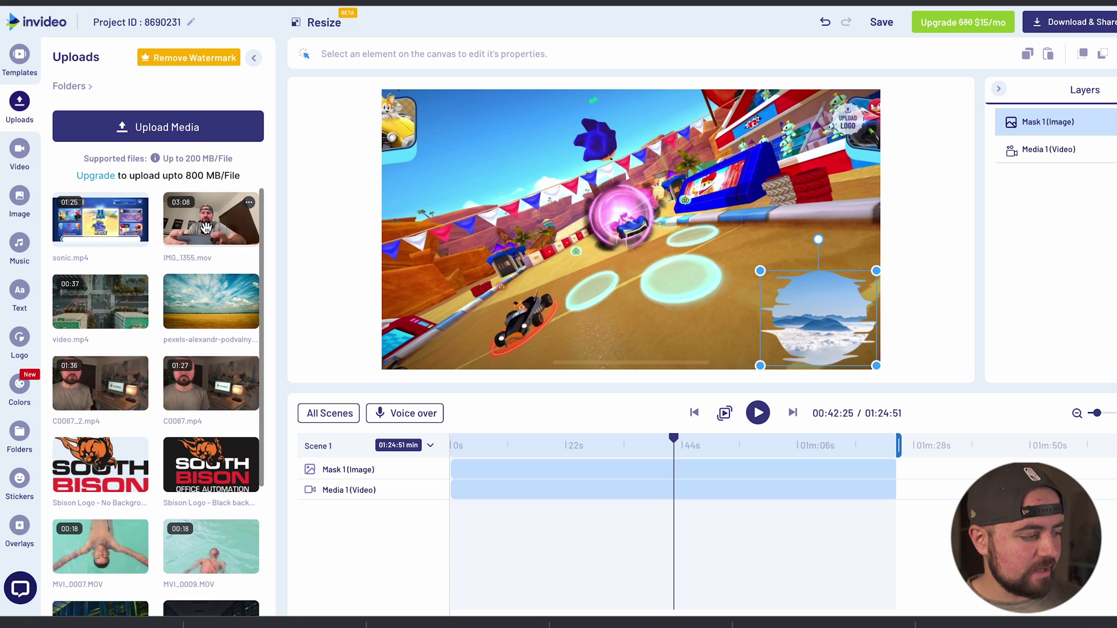
drag(205, 227, 815, 329)
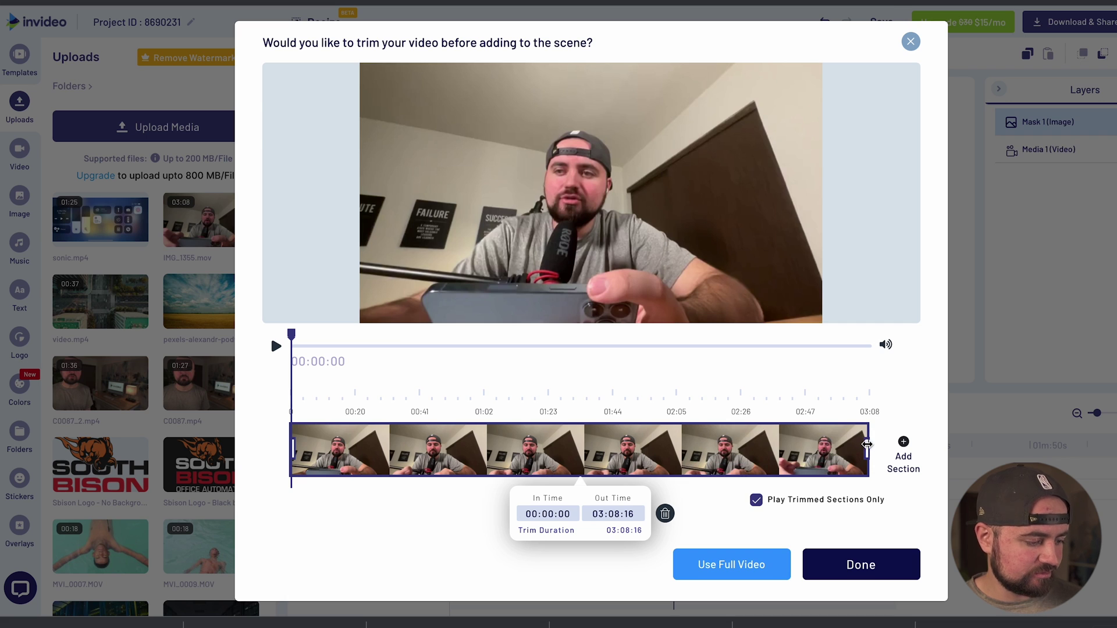
click(861, 565)
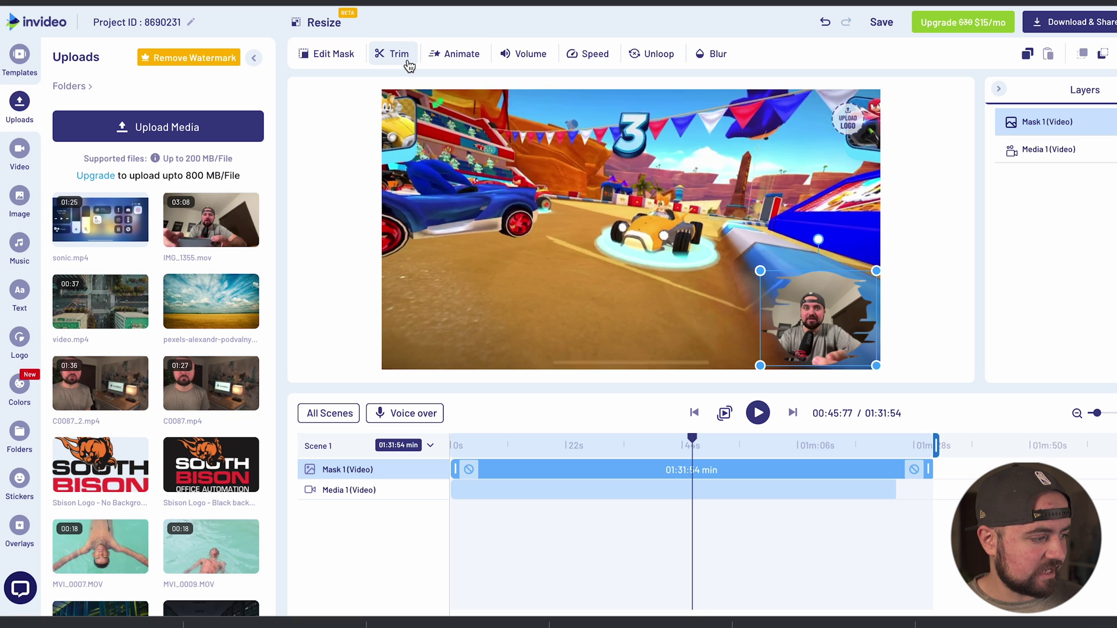
click(333, 55)
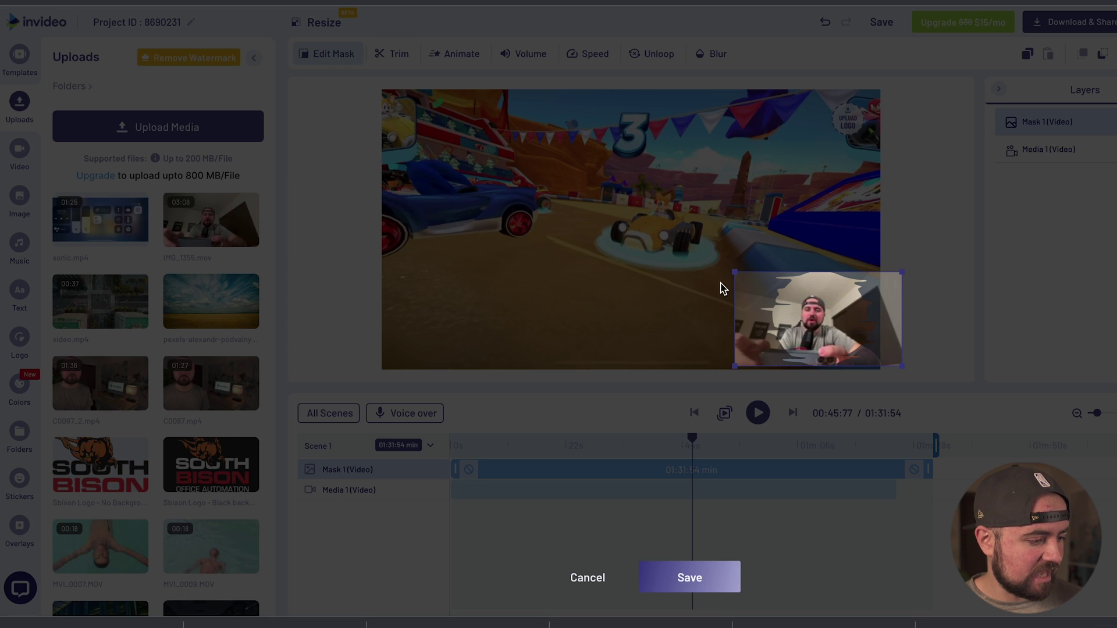
- Enlarge and shift the facecam inside its mask, save, and scrub the preview to 01:00:58
drag(737, 275, 664, 241)
drag(700, 285, 744, 309)
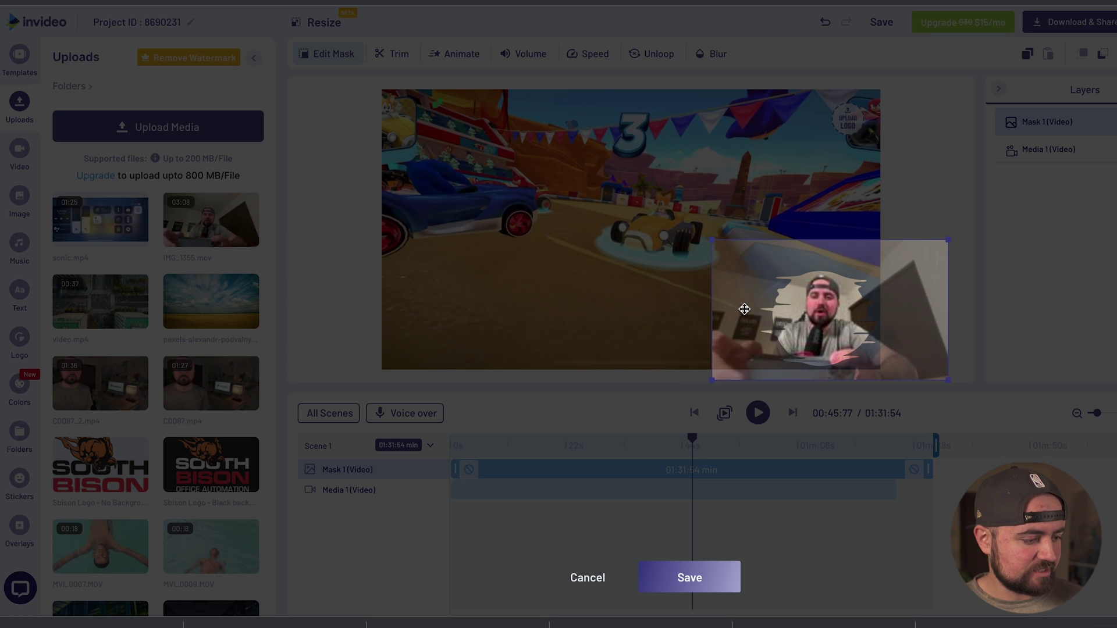
click(668, 577)
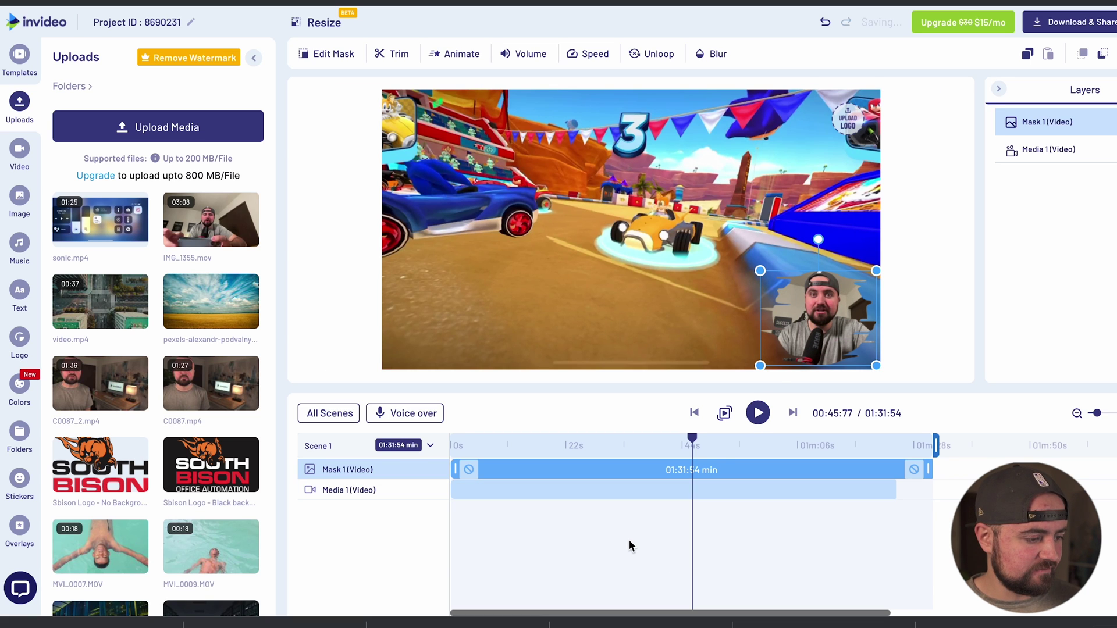
click(706, 456)
drag(707, 455, 777, 450)
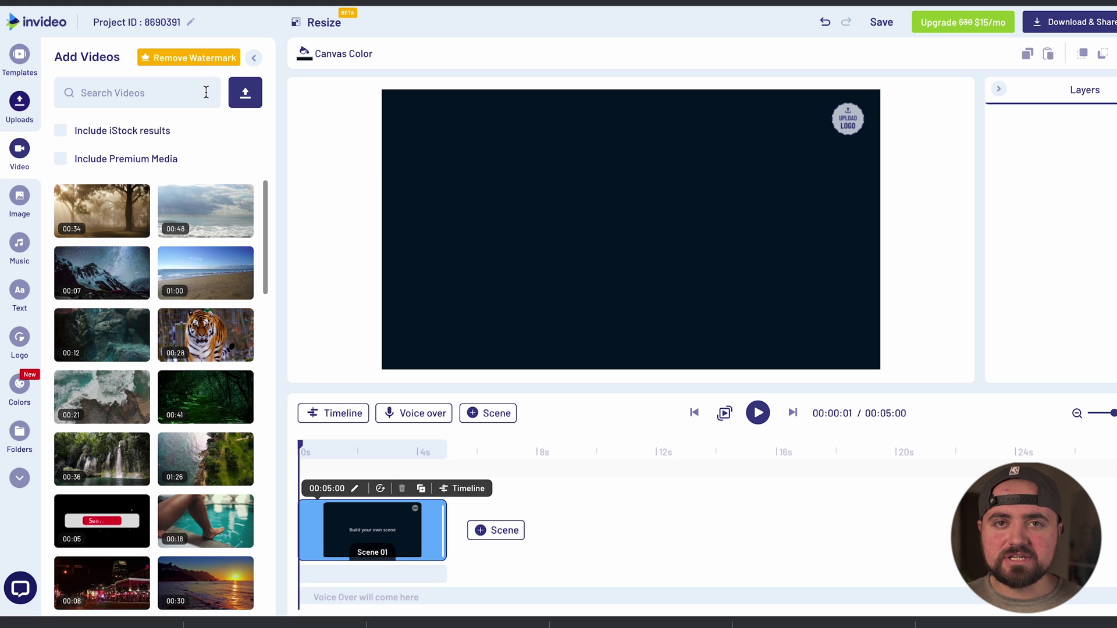
- Add the 30-second purple particle stock video to Scene 01 as the background
scroll(159, 346, down, 5)
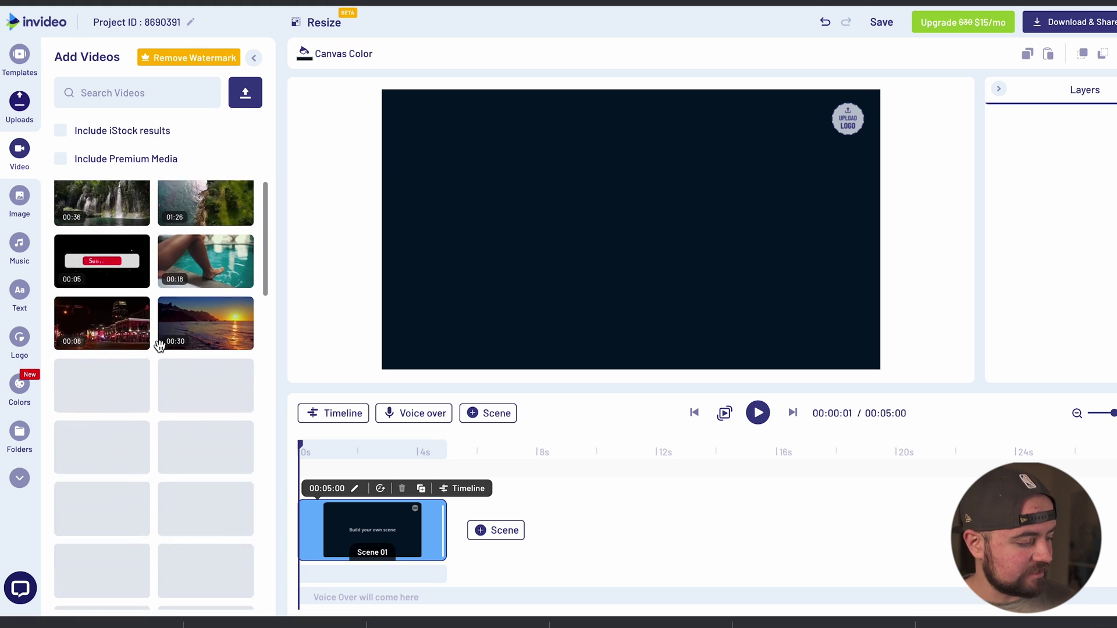
scroll(159, 346, down, 5)
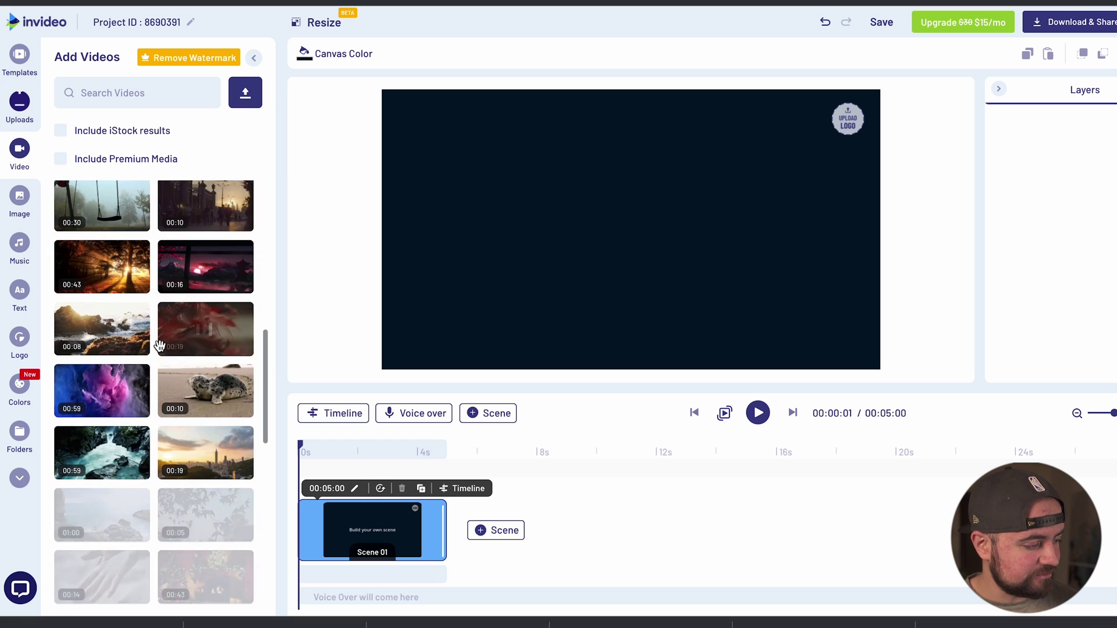
scroll(163, 346, down, 3)
click(217, 365)
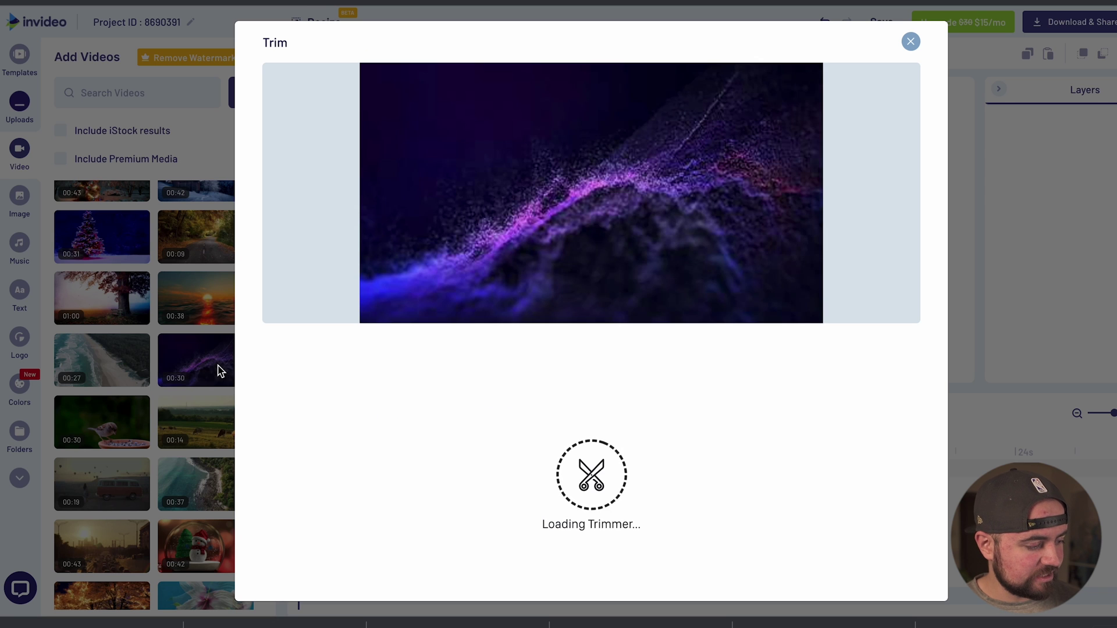
click(846, 563)
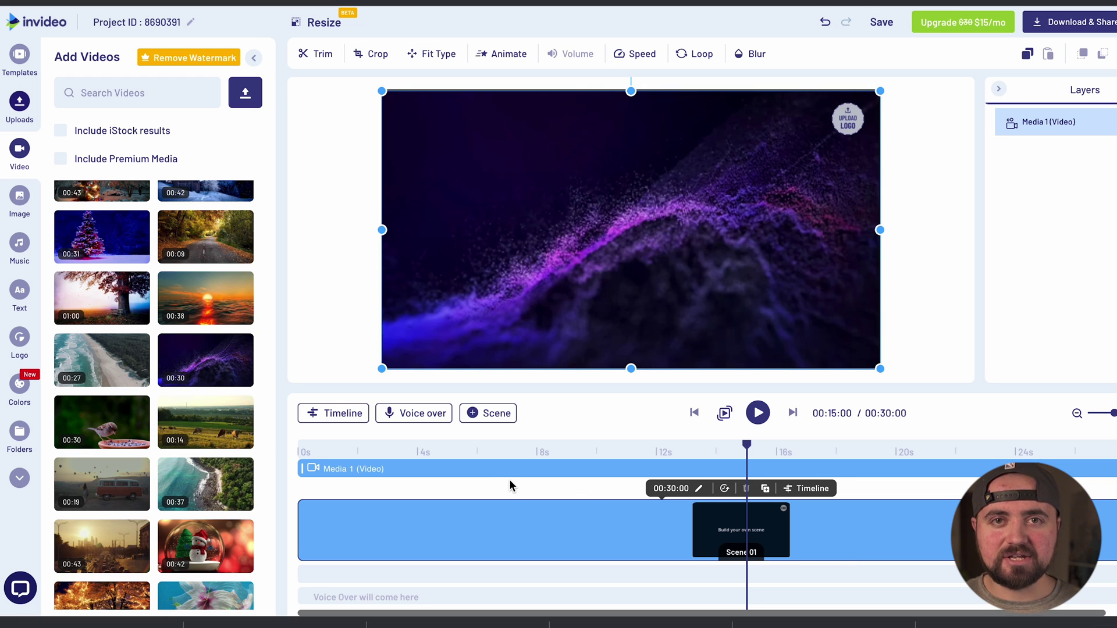
click(19, 478)
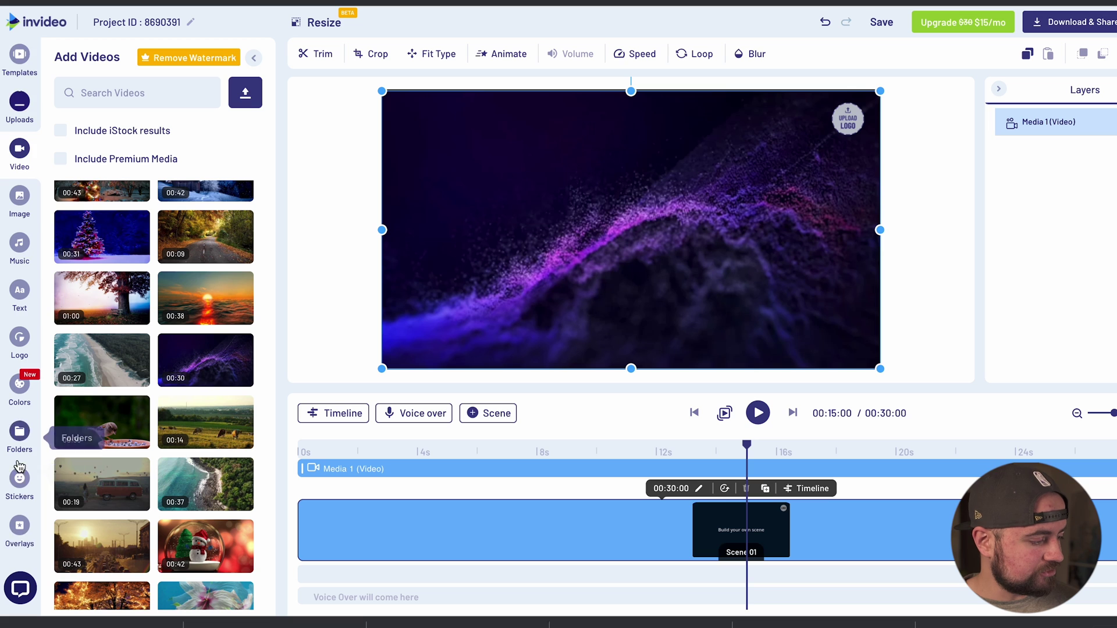
- Search masks for 'Rectangle' and add an enlarged rounded-rectangle mask on the left half
click(19, 386)
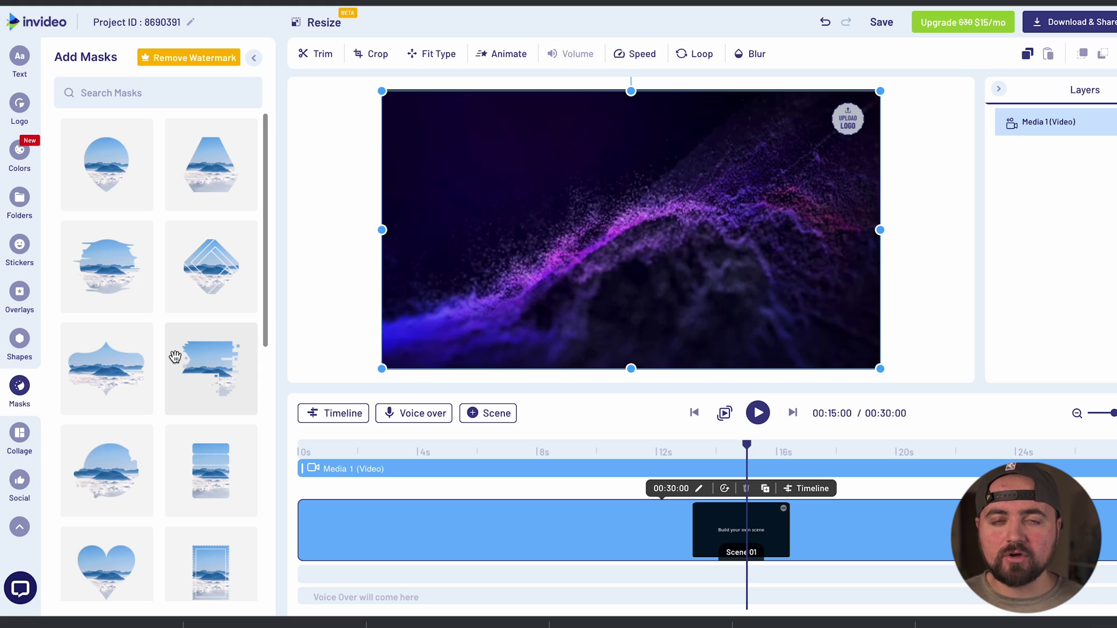
click(159, 93)
text(Rectangle)
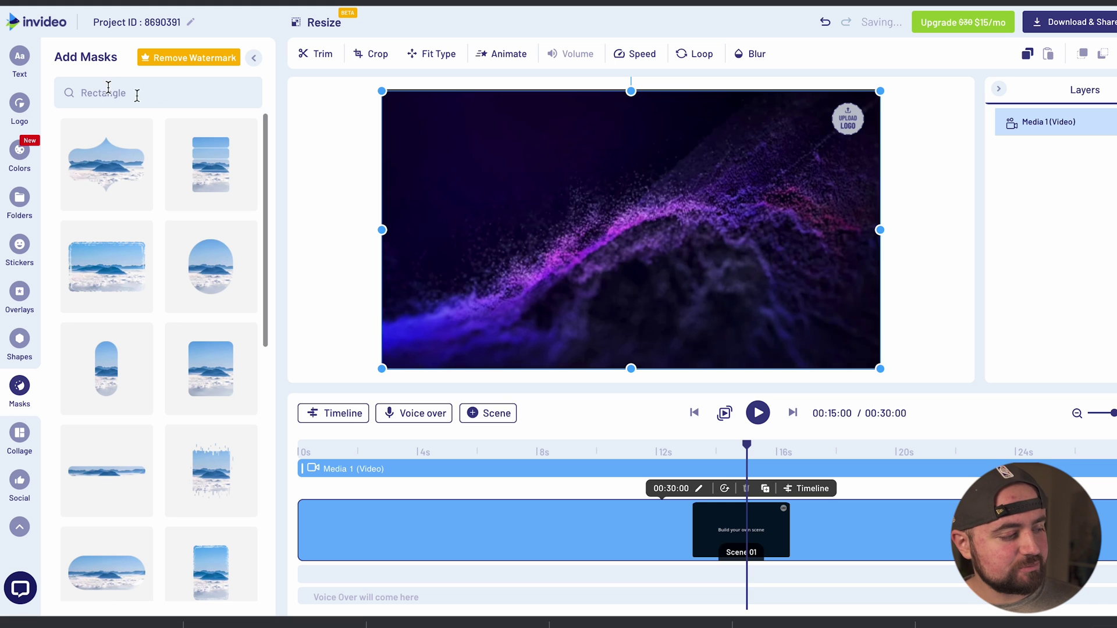
scroll(201, 331, down, 5)
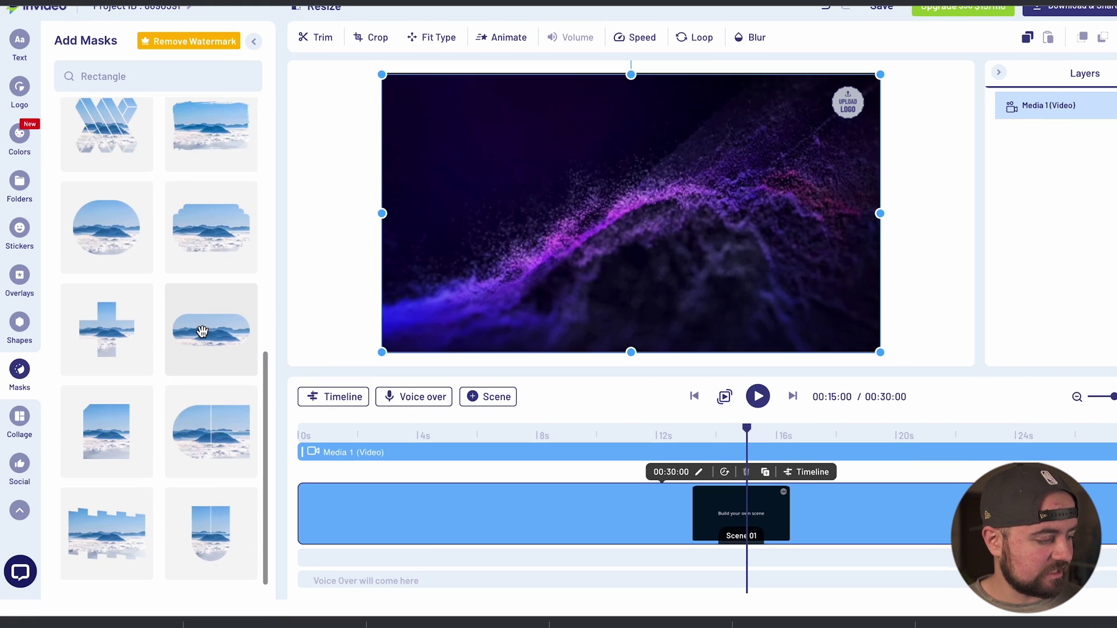
scroll(202, 331, up, 5)
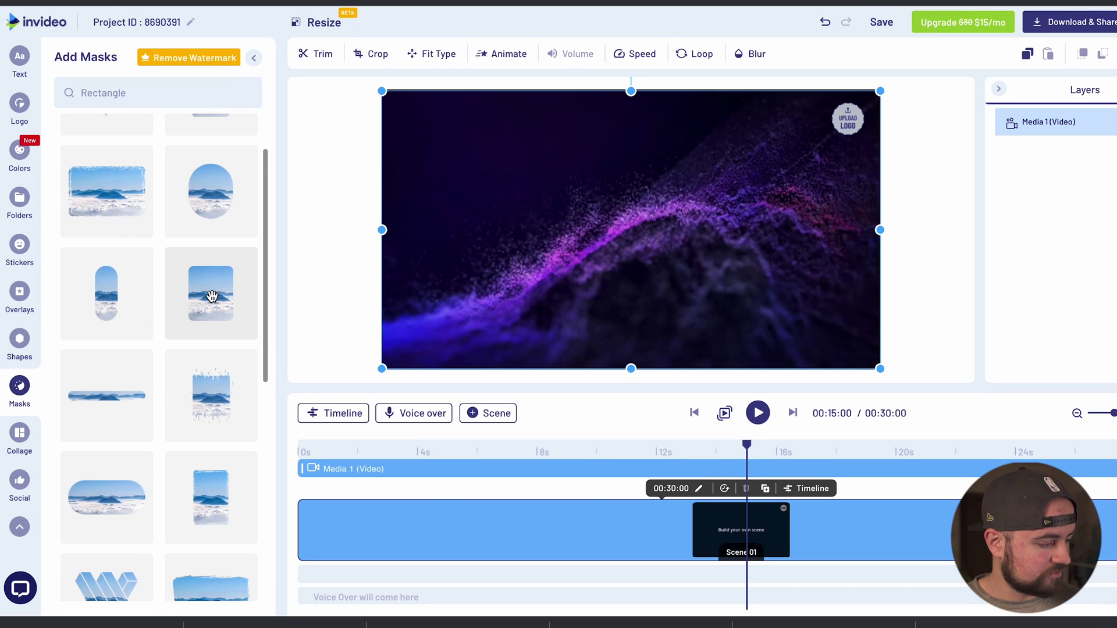
click(212, 296)
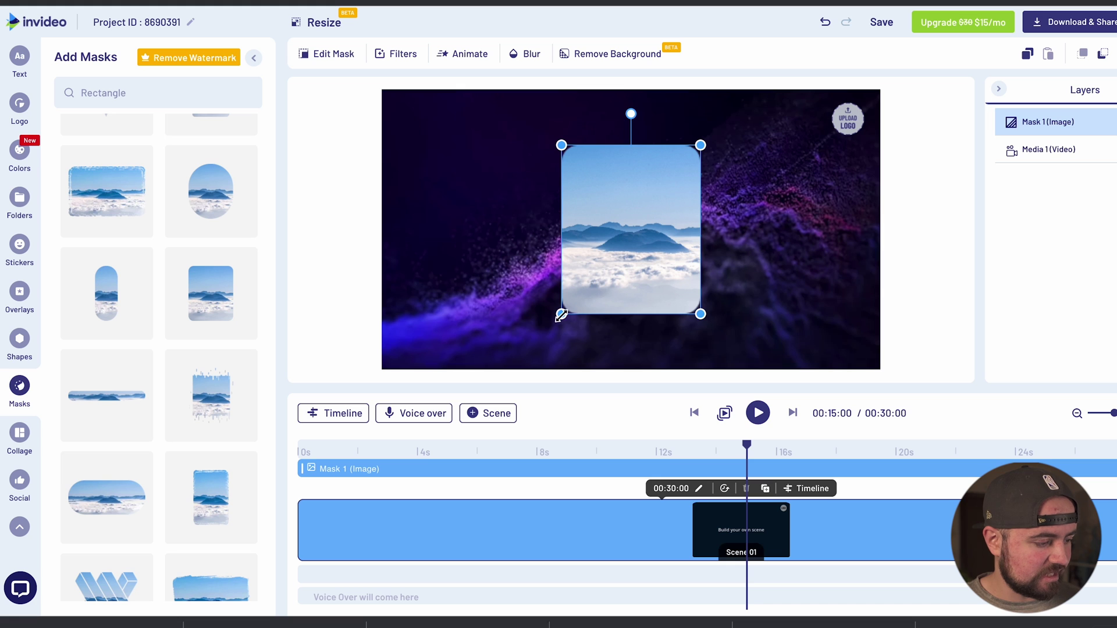
drag(561, 315, 492, 365)
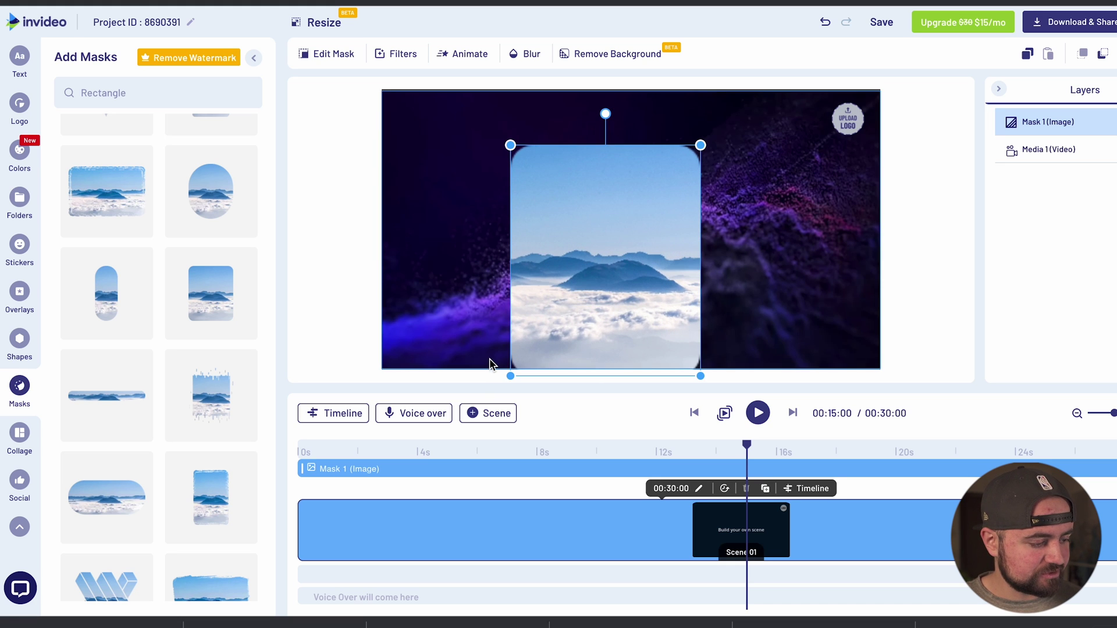
drag(575, 315, 471, 287)
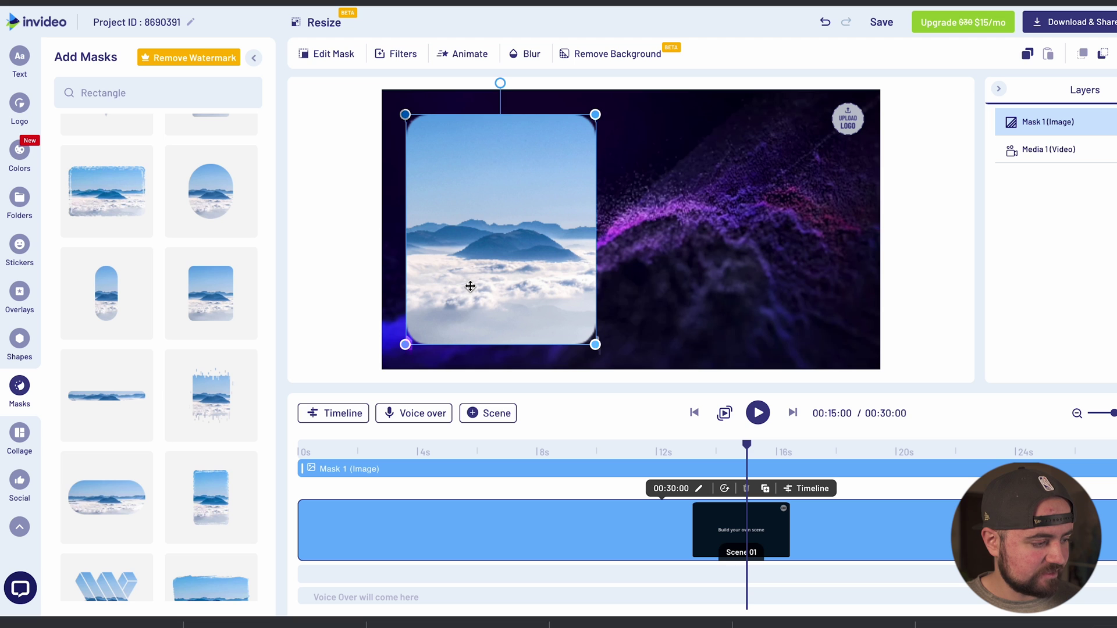
- Add a second rounded-rectangle mask on the right, matching size with tops aligned
click(216, 285)
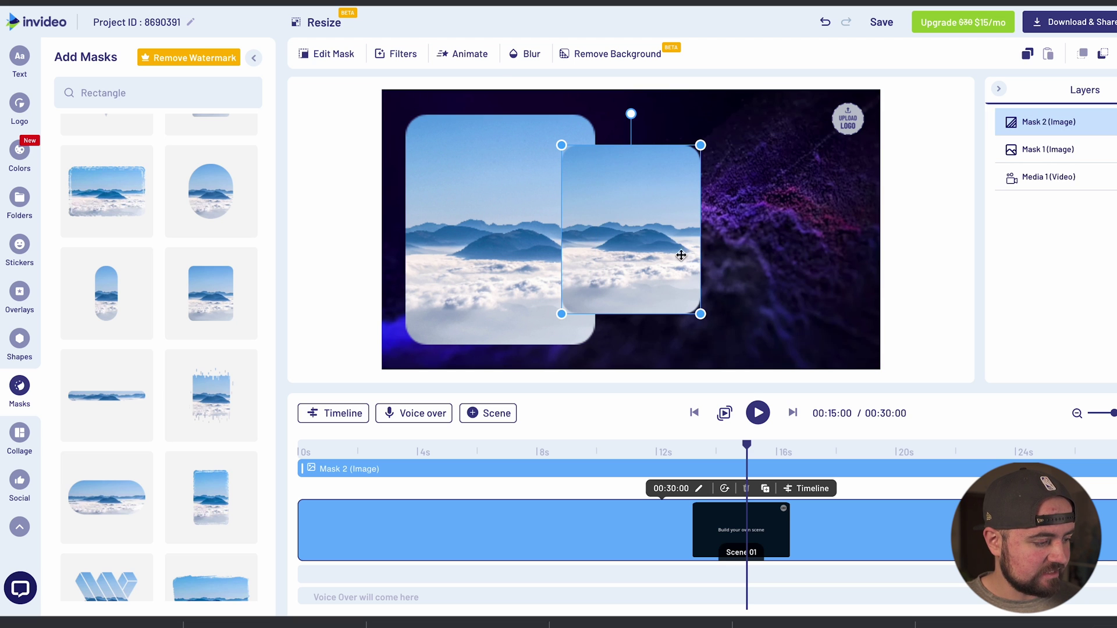
drag(637, 249, 778, 222)
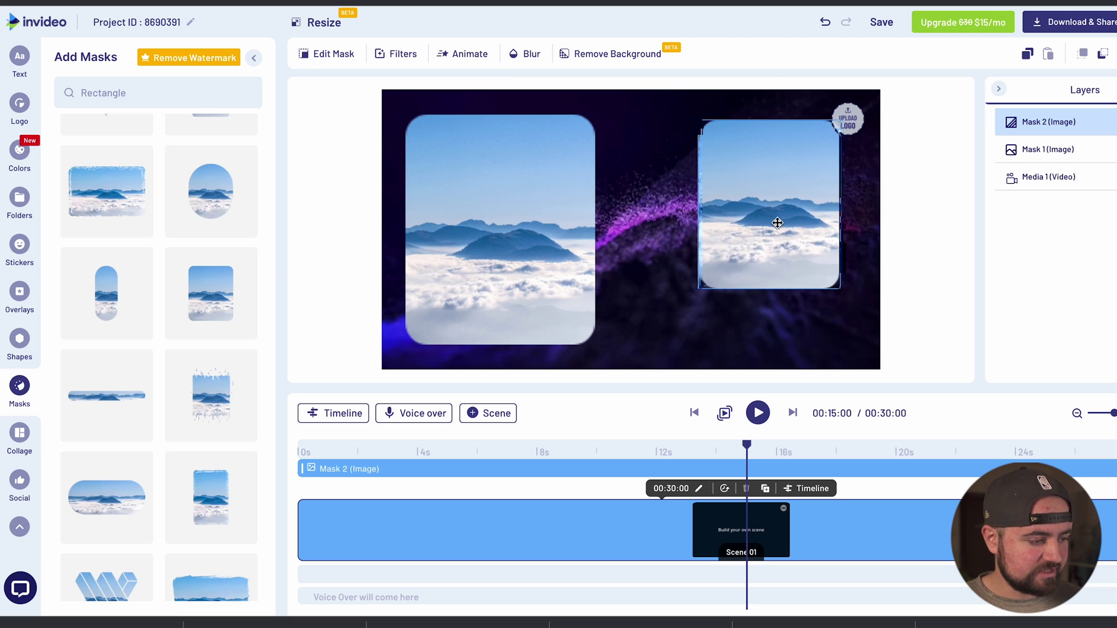
drag(701, 289, 650, 337)
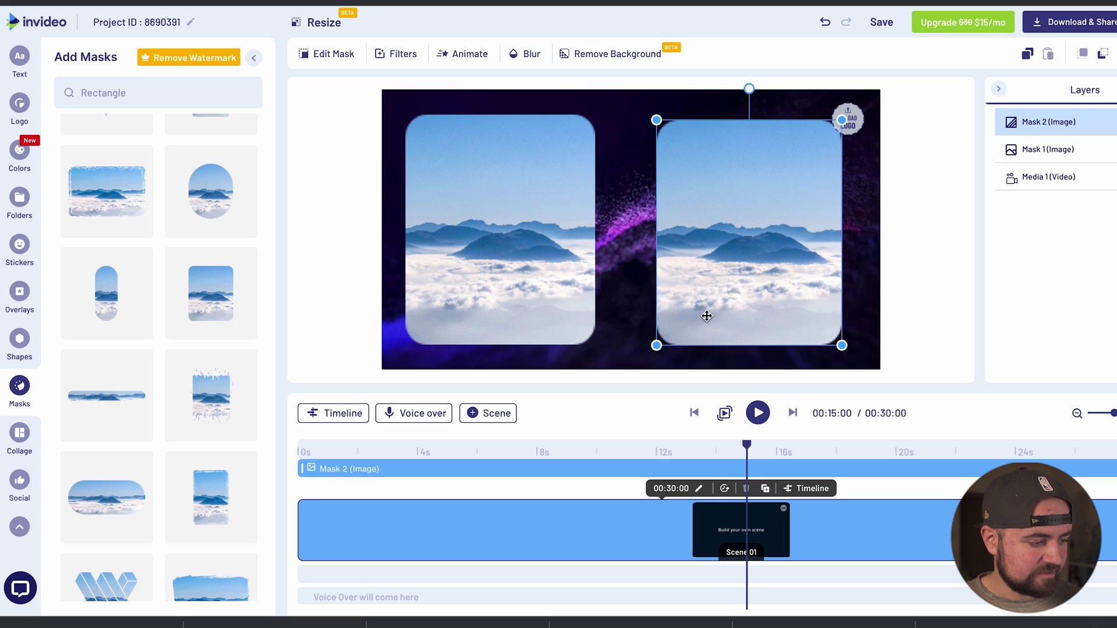
drag(706, 314, 705, 312)
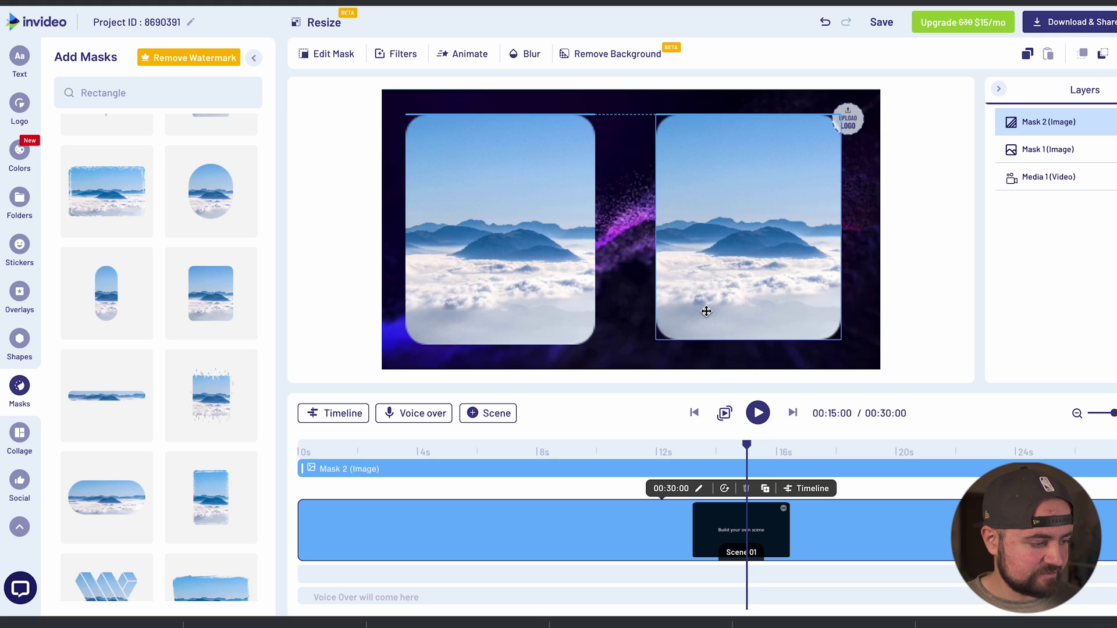
drag(656, 340, 652, 344)
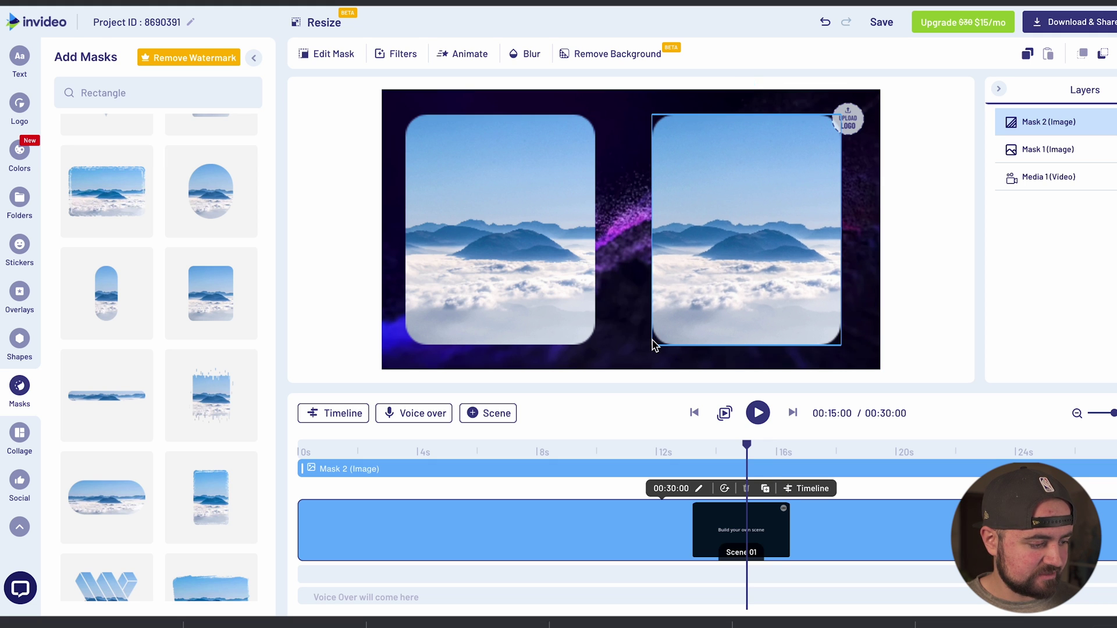
scroll(17, 175, up, 4)
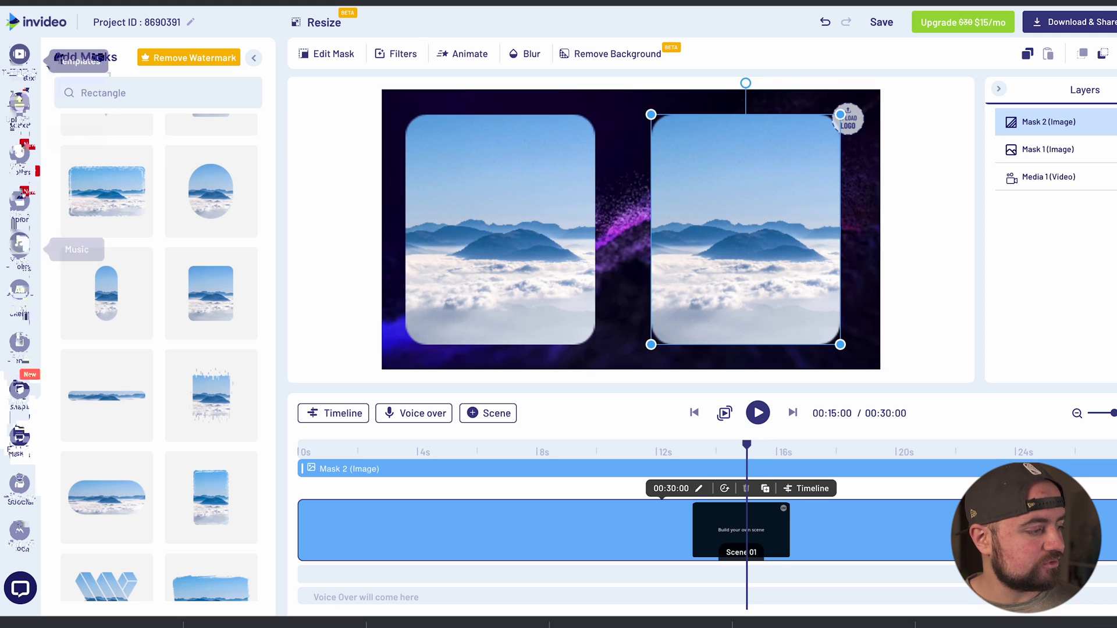
click(19, 116)
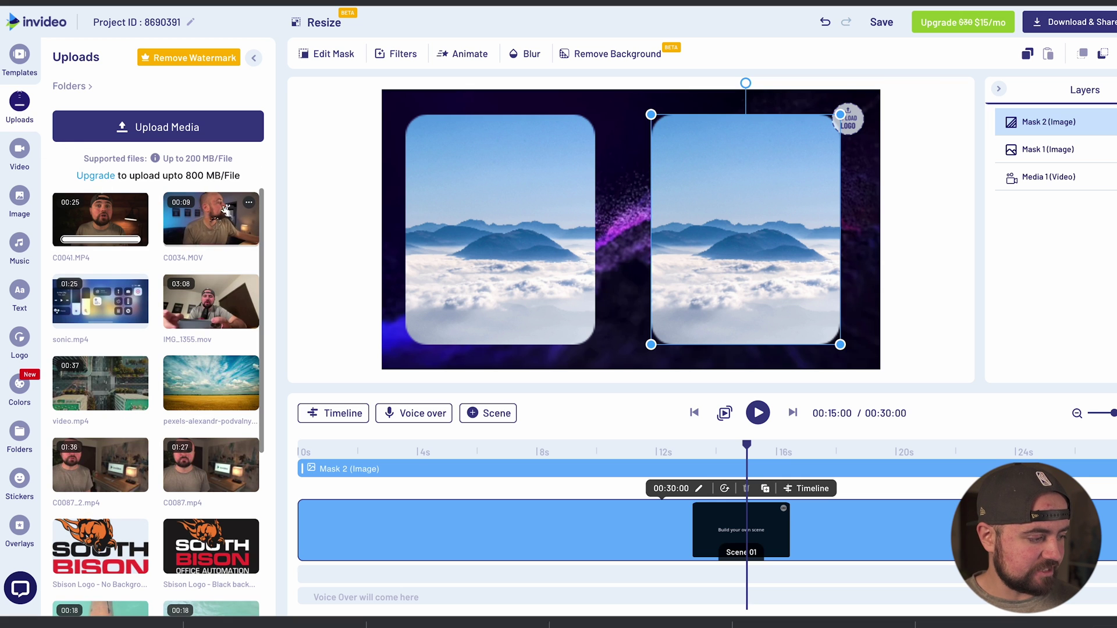
- Place C0034.MOV in the left mask and C0041.MP4 in the right mask, then start playback
drag(215, 222, 474, 234)
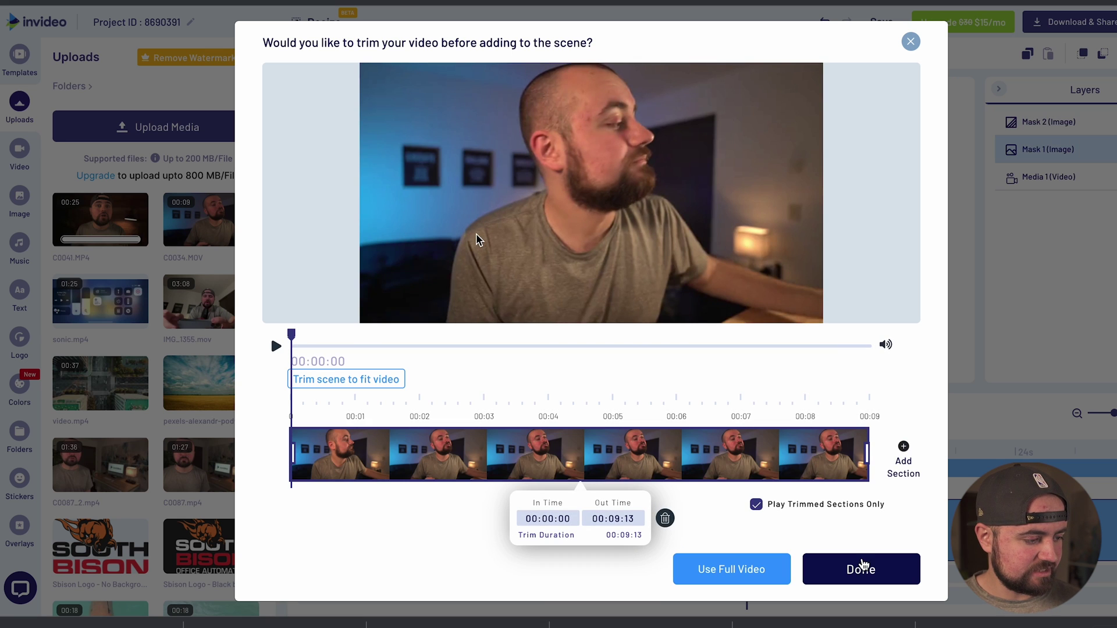
click(861, 570)
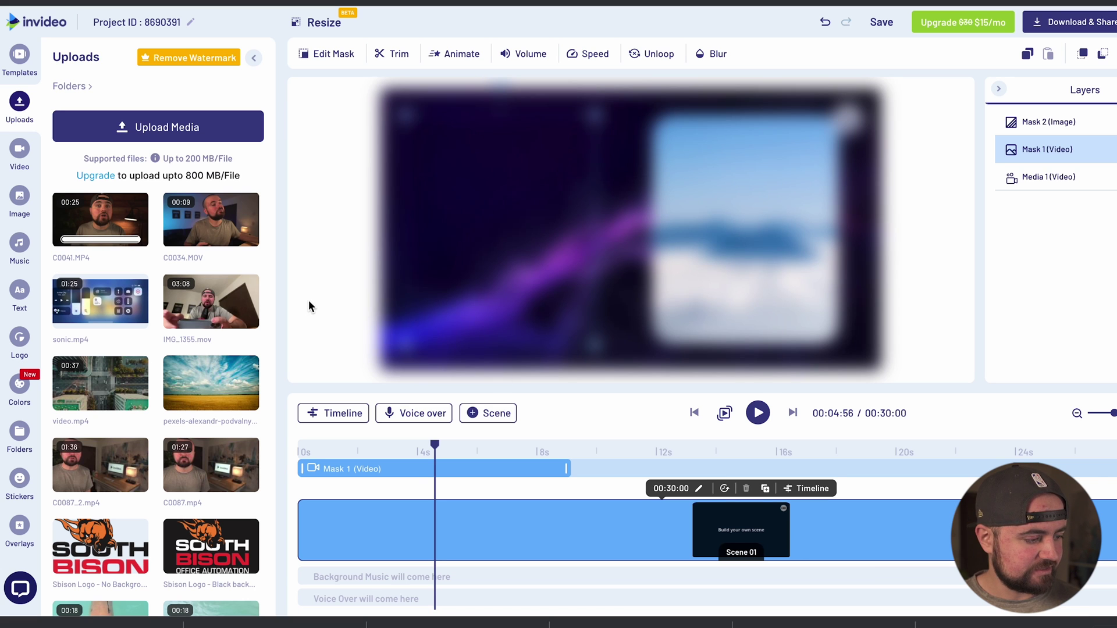
drag(100, 220, 723, 243)
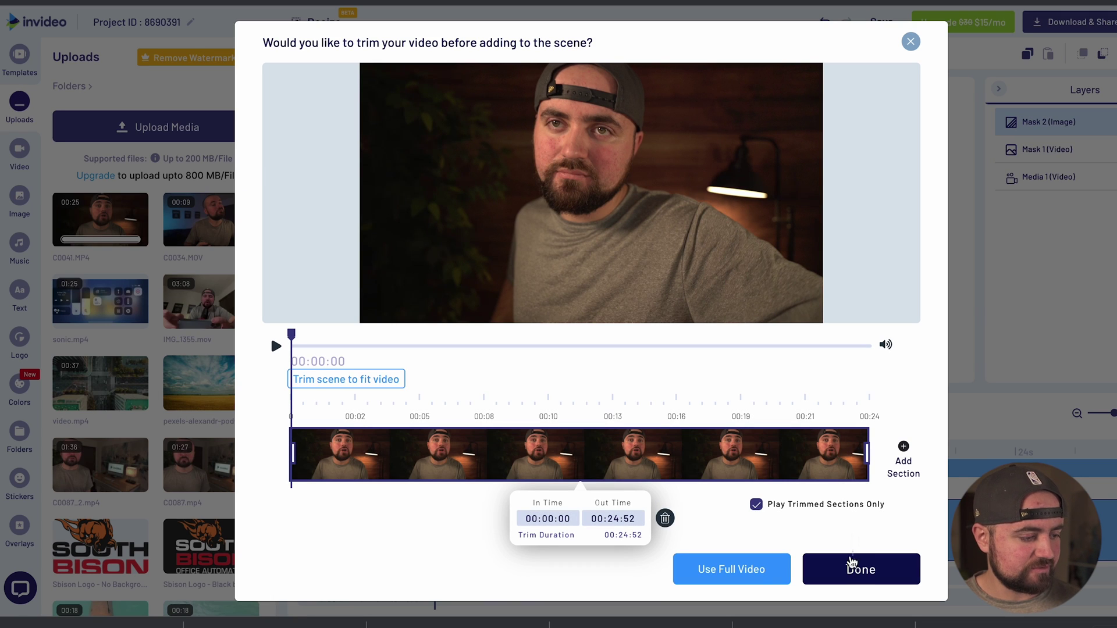
click(851, 578)
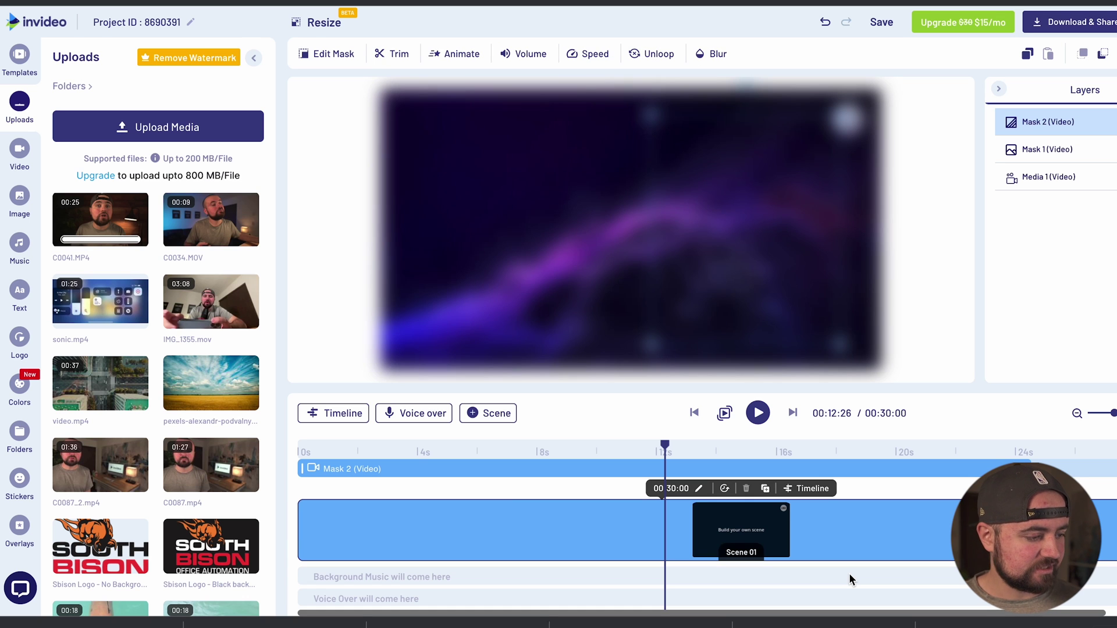
click(758, 415)
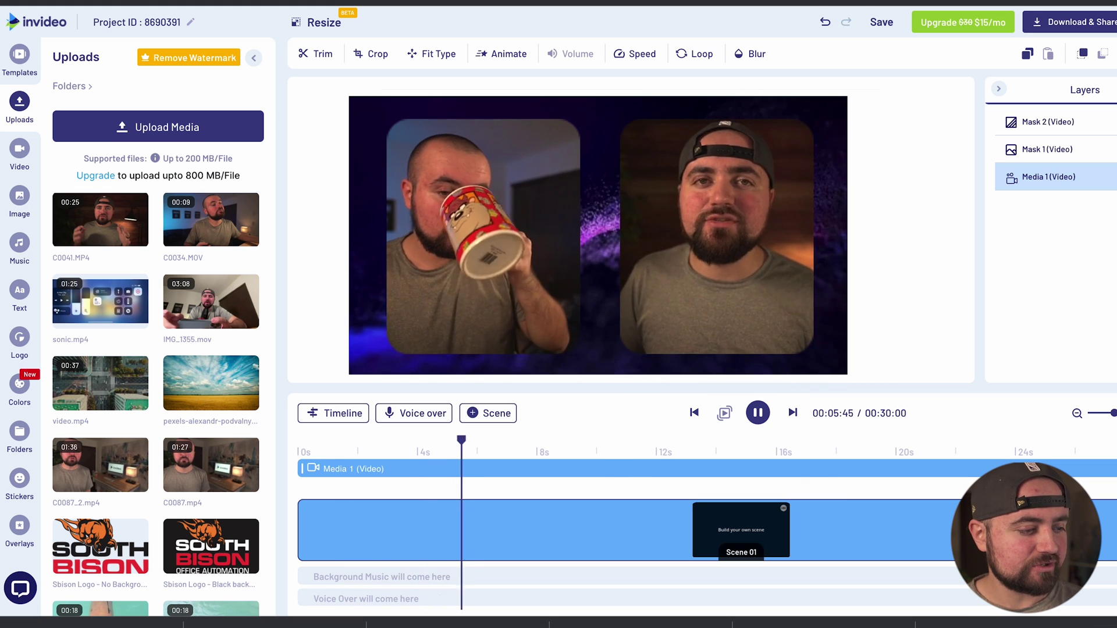
- Pause the preview of both masked facecam clips at 00:07:92
click(759, 415)
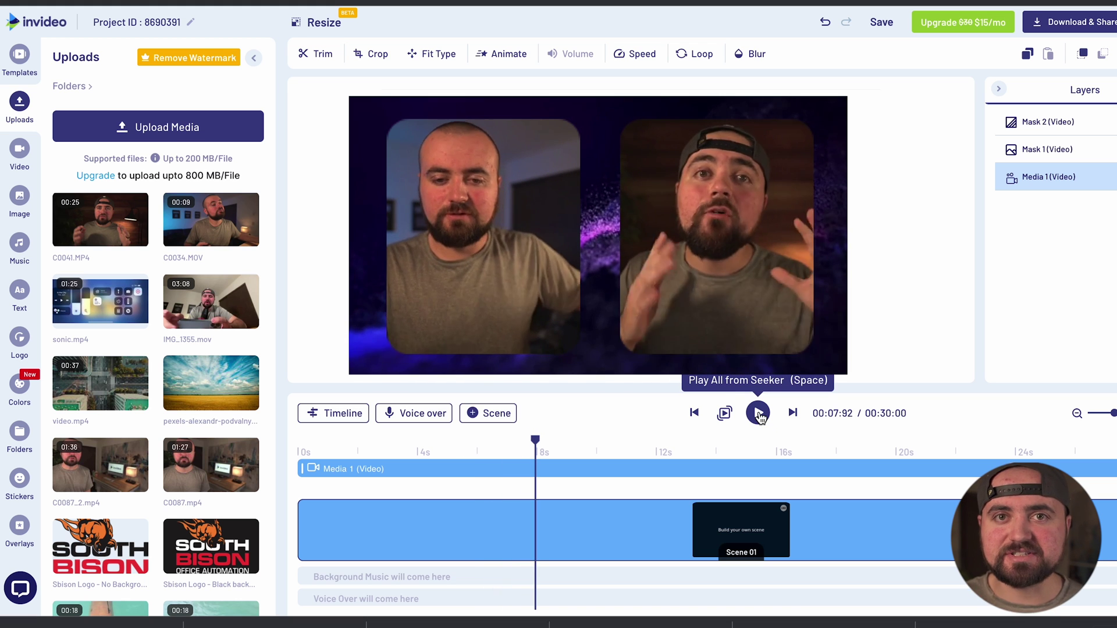